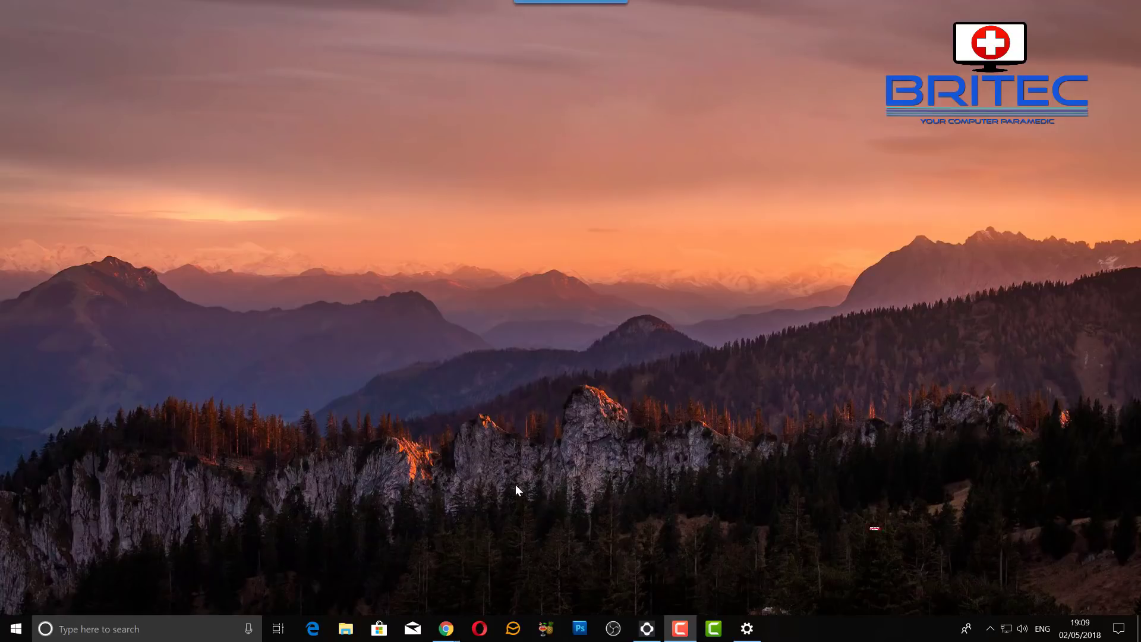
- Check the Windows specifications on the About page of Settings, and close Settings
left_click(747, 628)
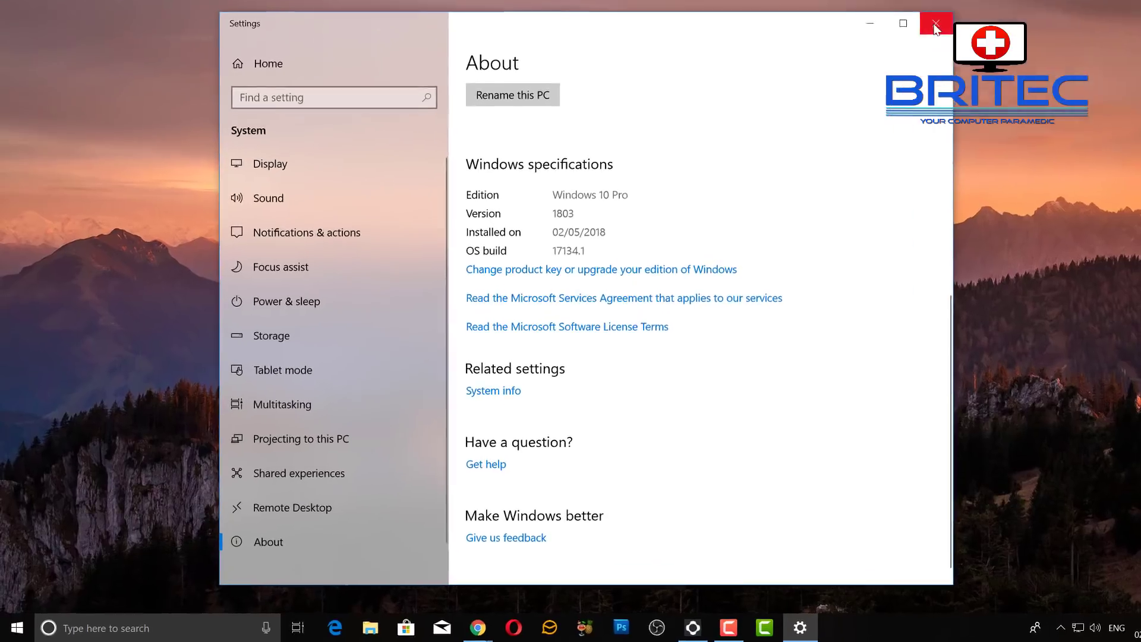
left_click(874, 64)
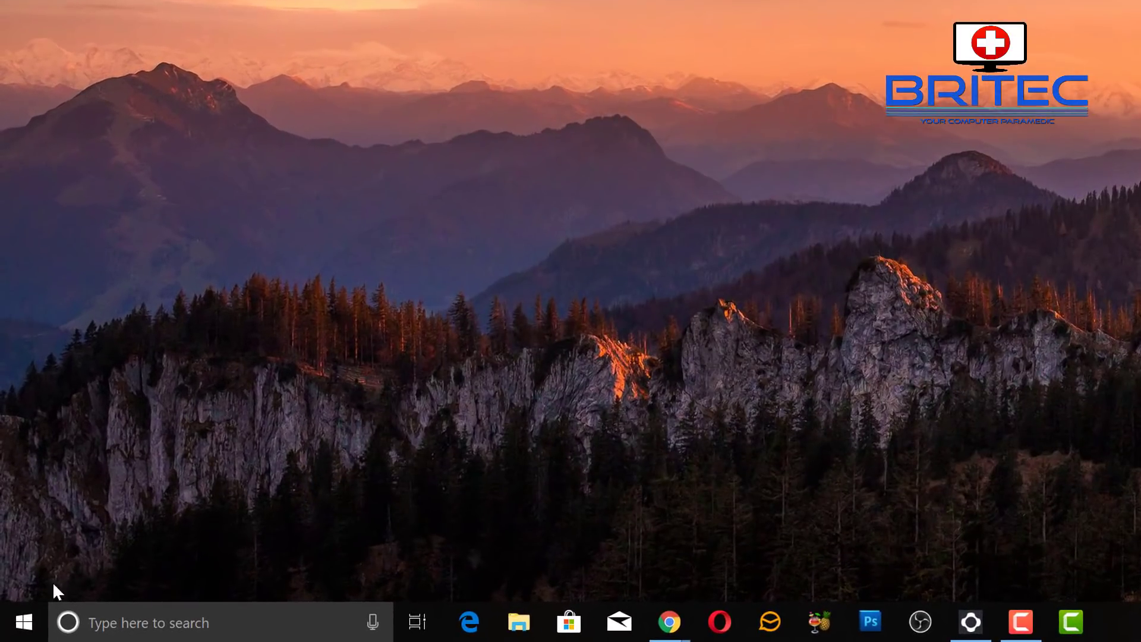
- Open the app settings of Microsoft Edge from its Start tile and review its permissions, Terminate, Repair and Reset options
left_click(22, 622)
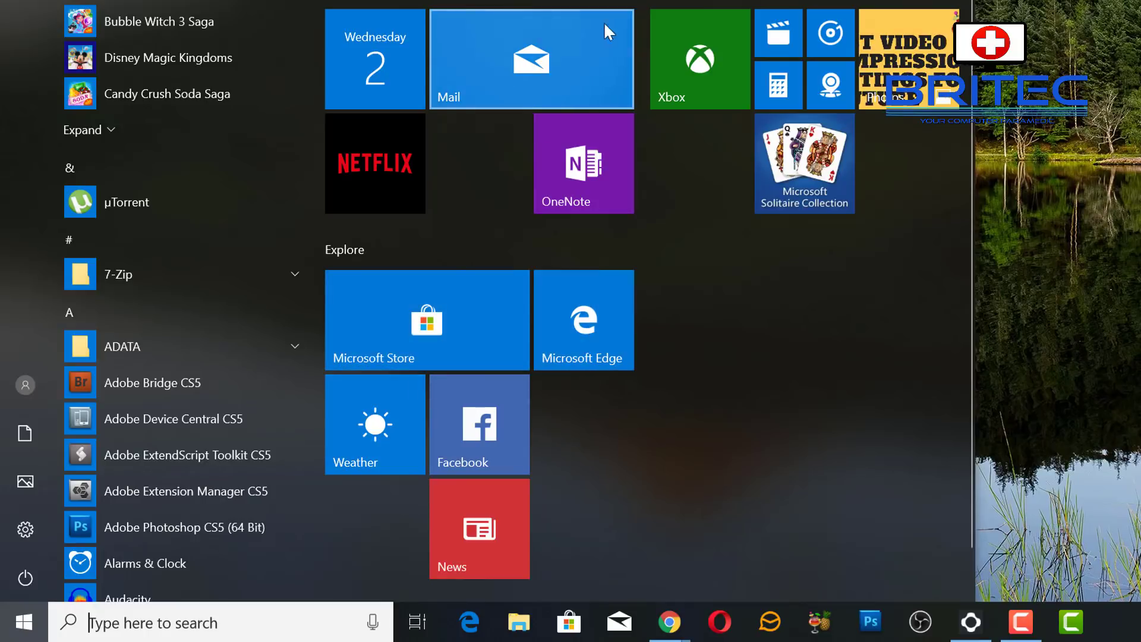
right_click(597, 337)
mouse_move(637, 418)
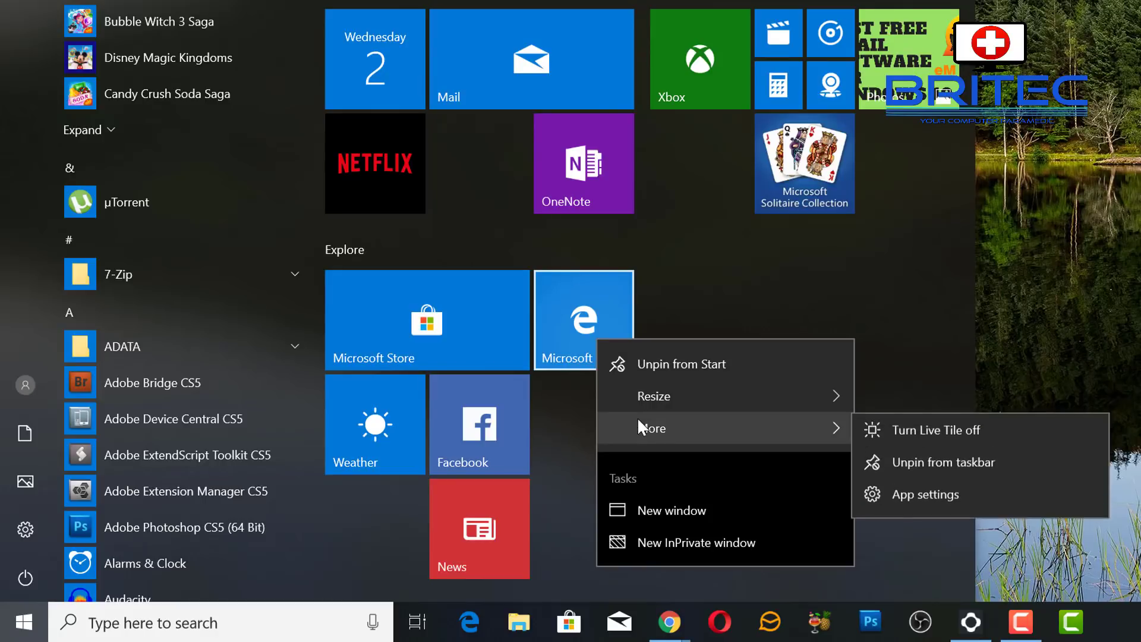
left_click(951, 506)
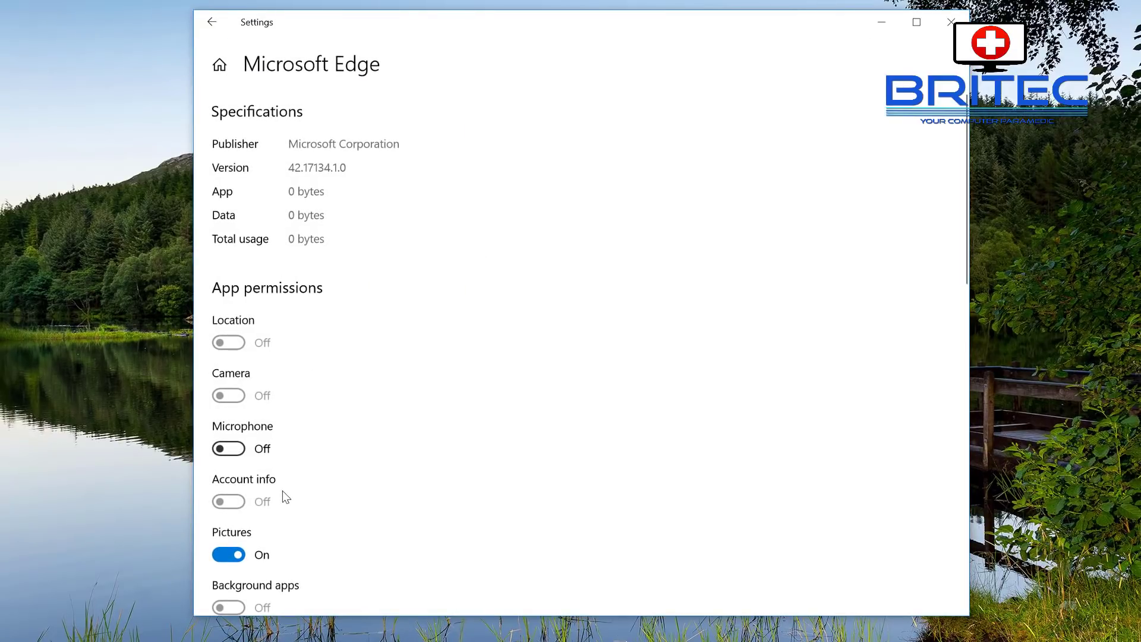
scroll(285, 511, "down", 5)
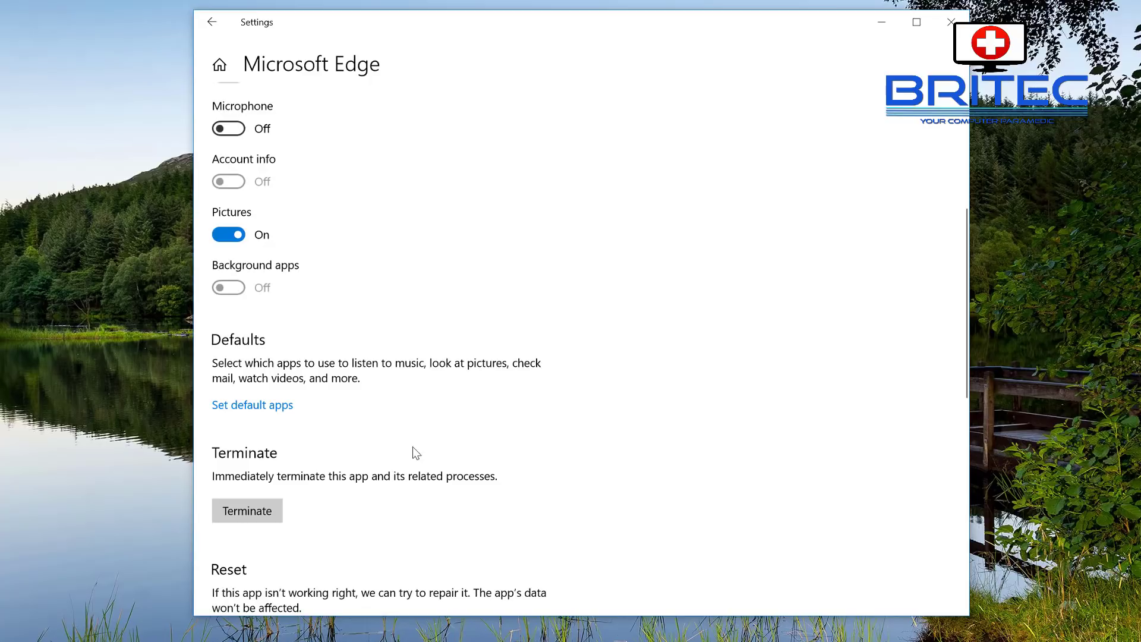
scroll(375, 313, "down", 3)
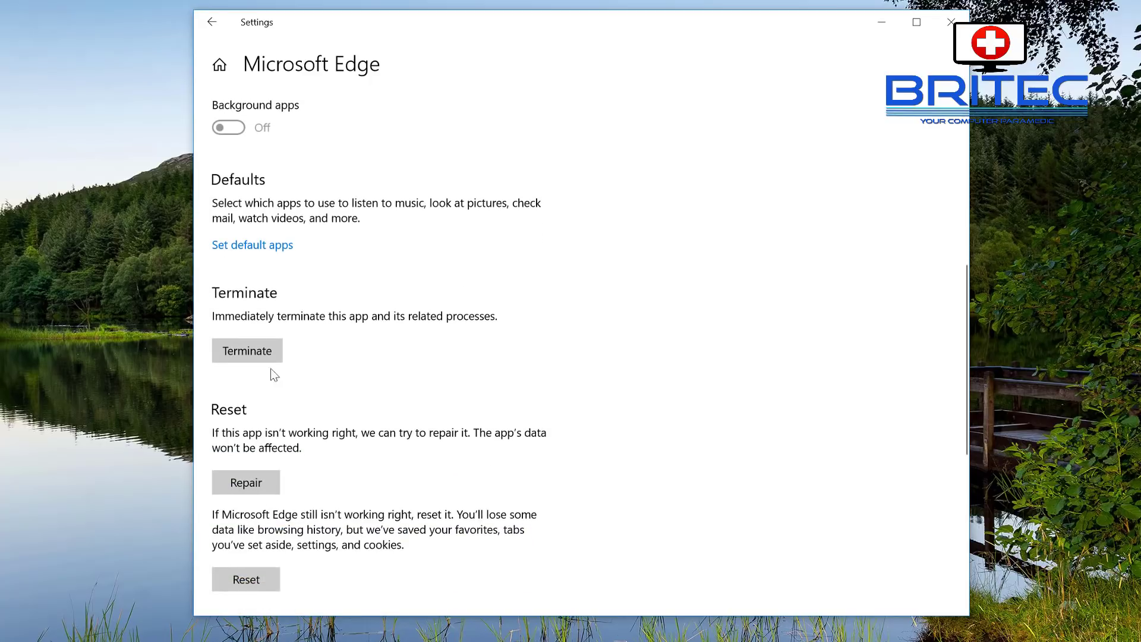
scroll(777, 245, "up", 6)
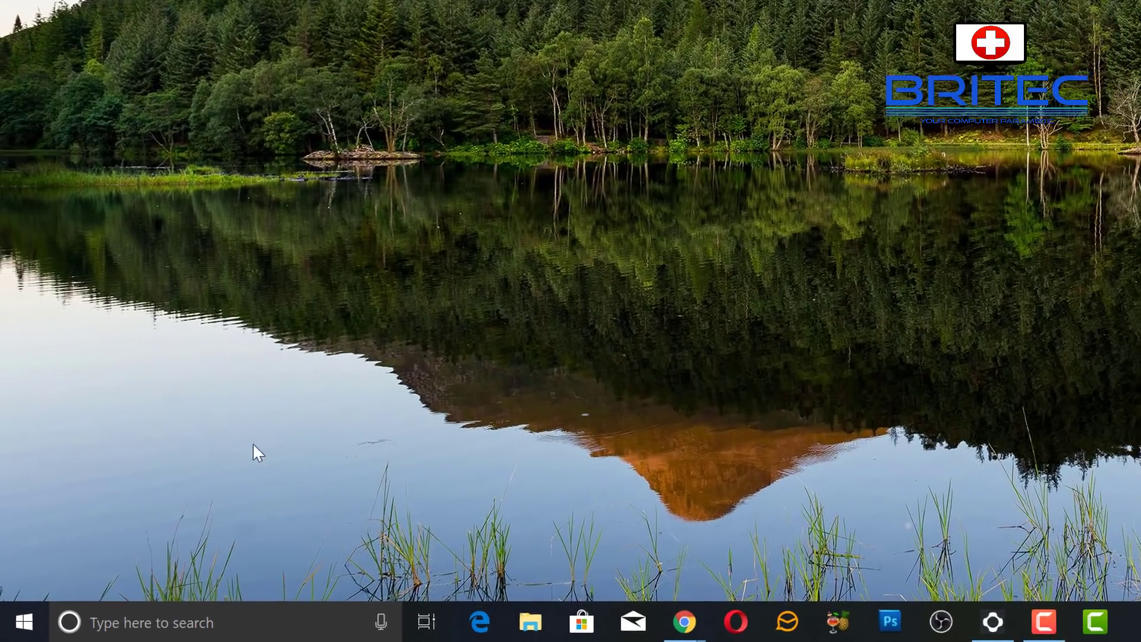
- Open the app settings of Microsoft Store from its Start tile and review its specifications and permissions
left_click(21, 627)
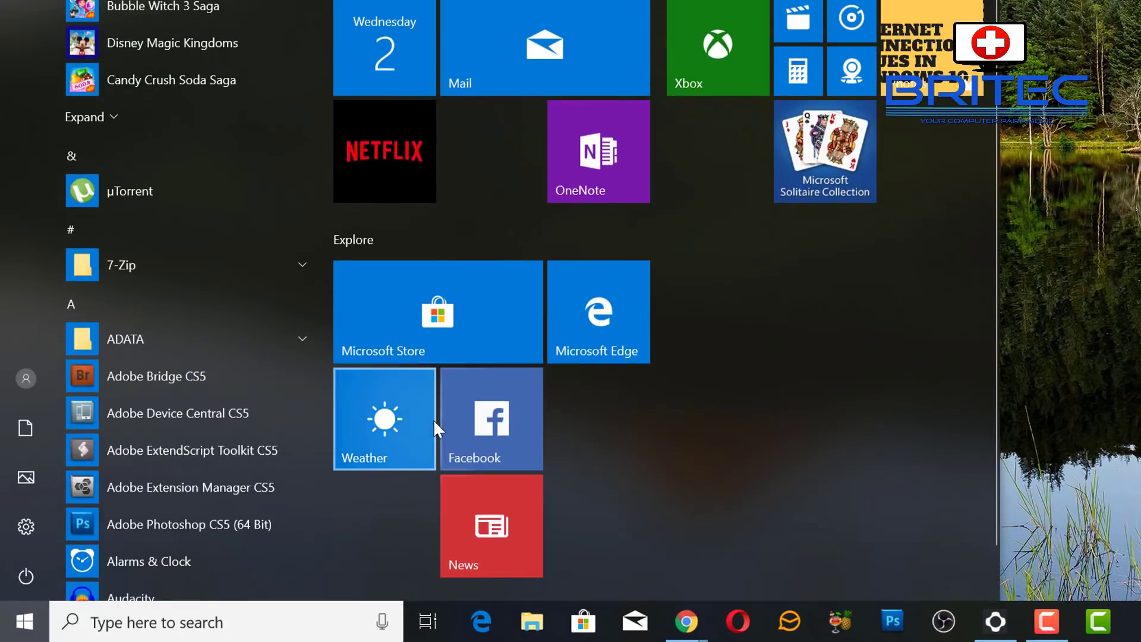
right_click(429, 326)
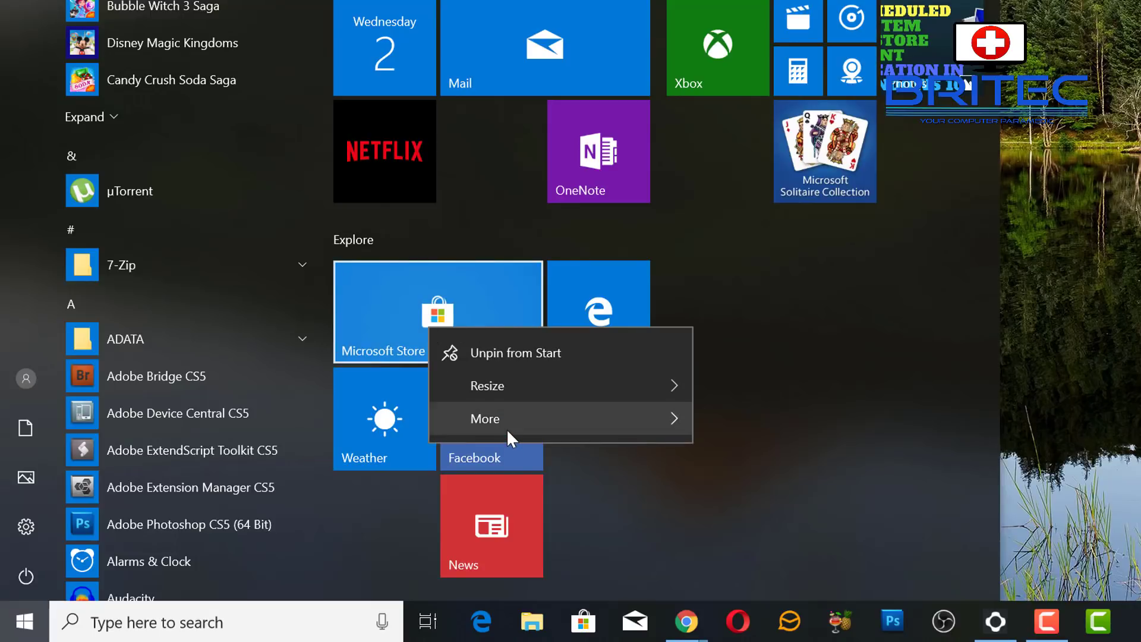
mouse_move(507, 427)
left_click(756, 499)
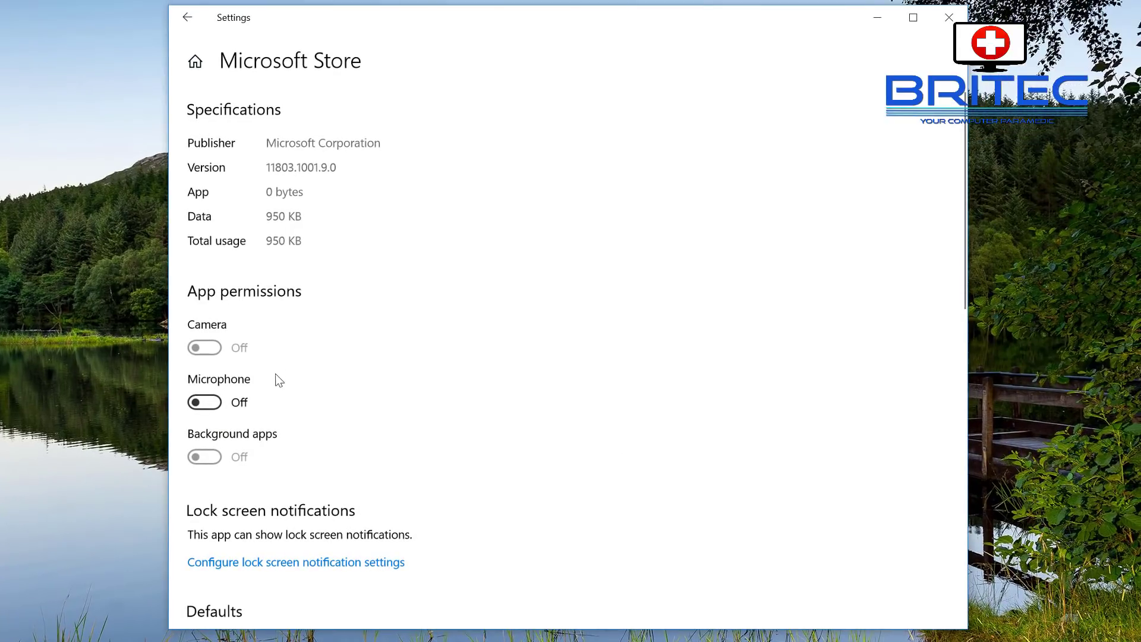
scroll(277, 378, "down", 10)
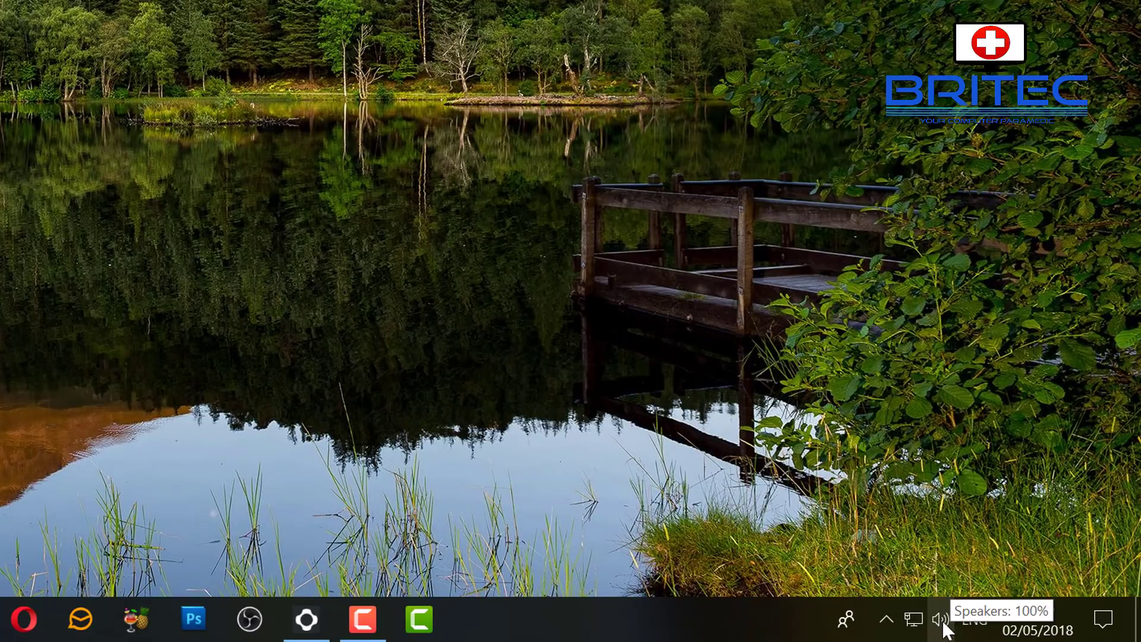
- Open the Sound settings from the speaker icon and review the output device, input device and other sound options
right_click(944, 626)
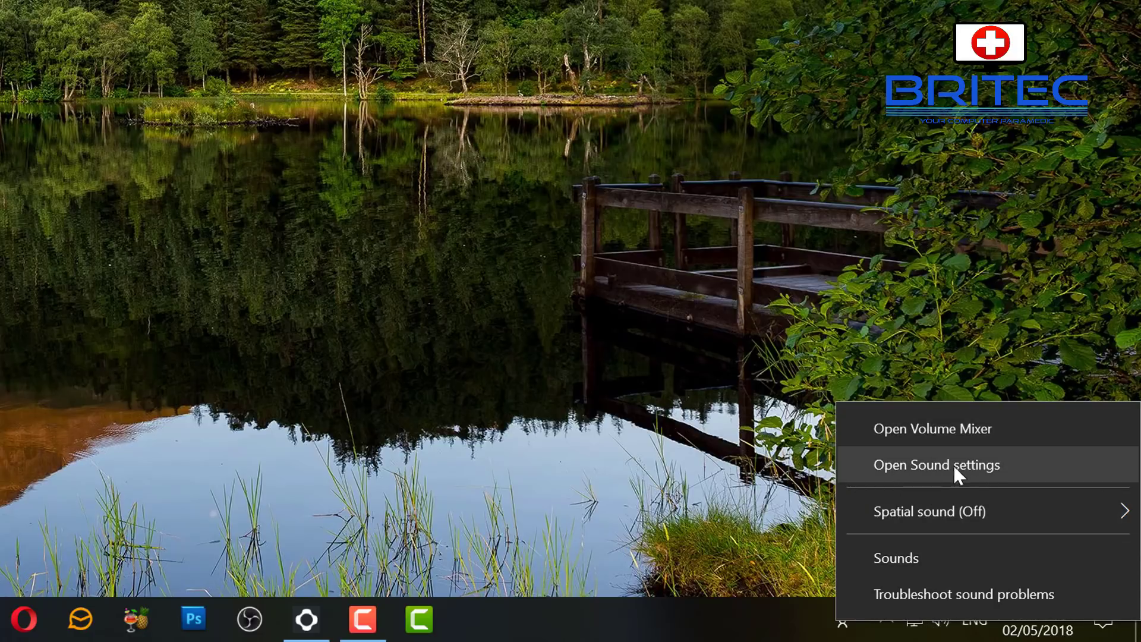
left_click(923, 464)
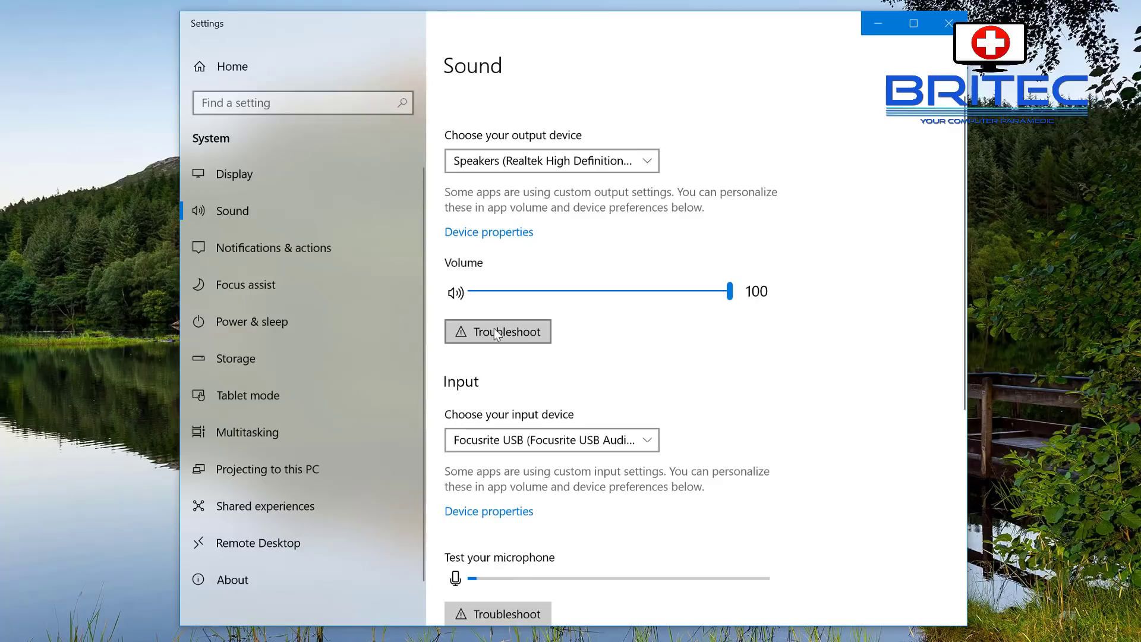
left_click(646, 160)
left_click(647, 159)
scroll(809, 462, "down", 3)
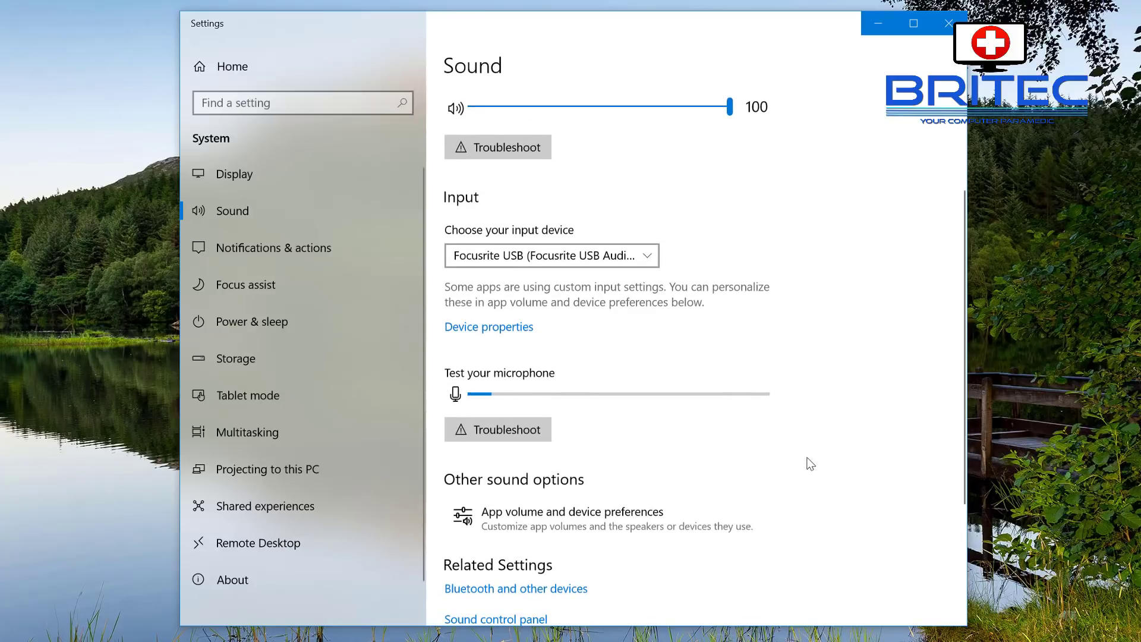
scroll(801, 445, "down", 2)
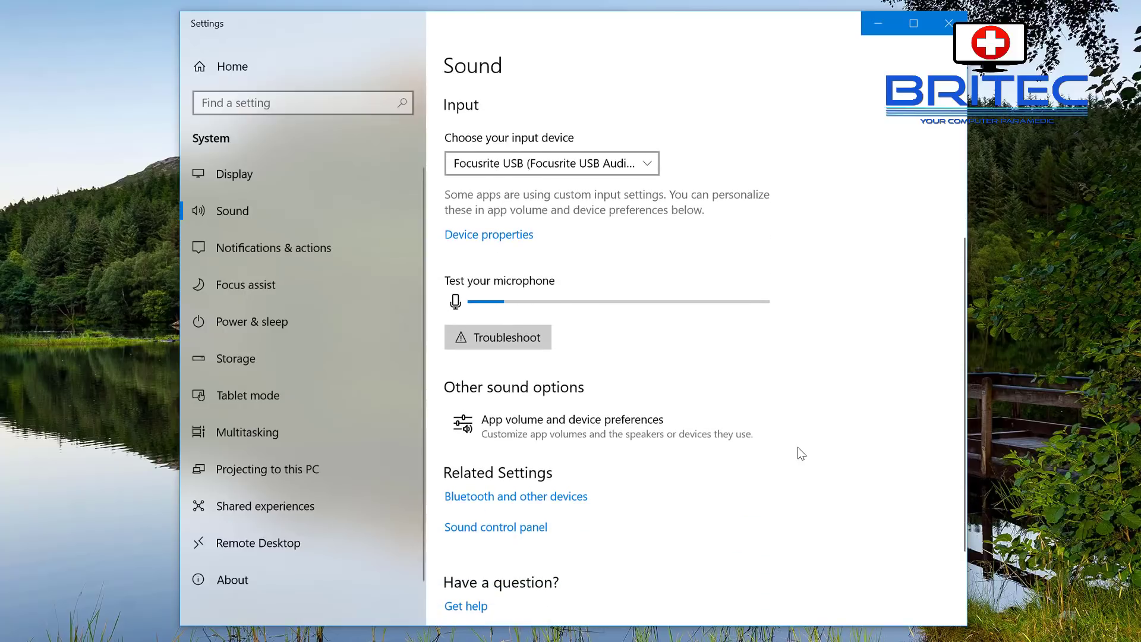
scroll(797, 450, "down", 2)
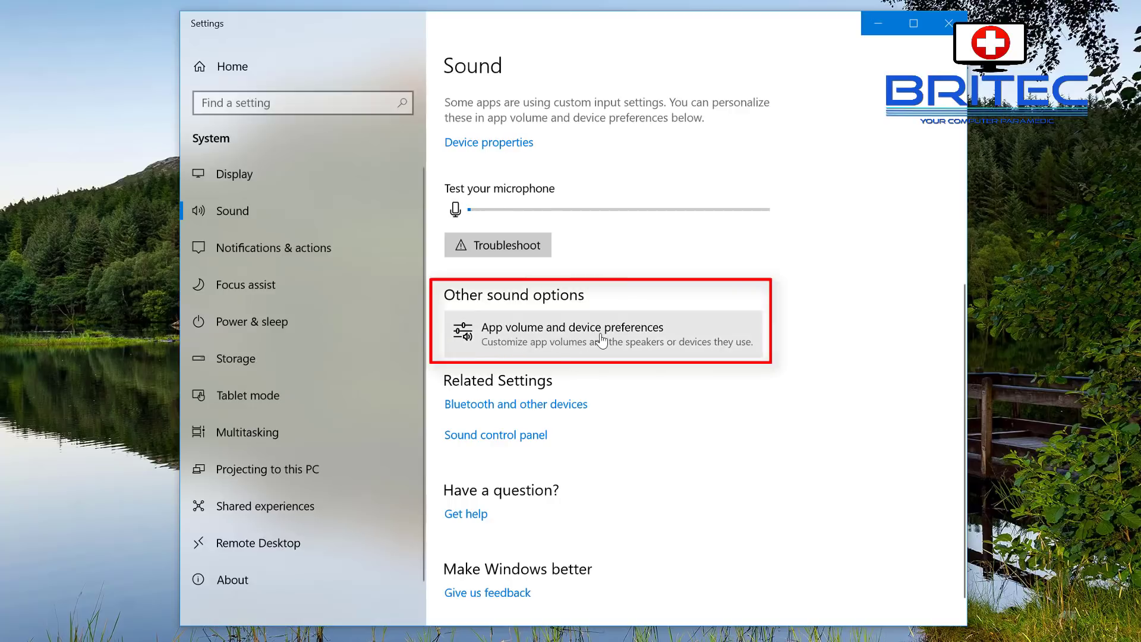
- Open App volume and device preferences and inspect the output device choices for the Recording and Snagit Editor apps
left_click(656, 343)
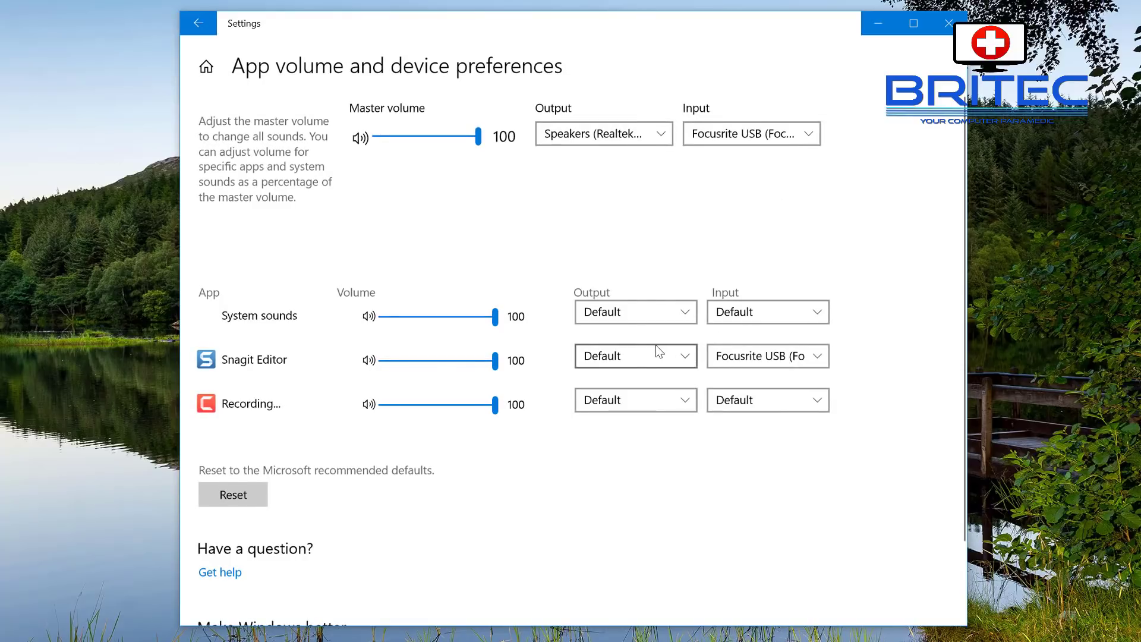
scroll(651, 442, "down", 2)
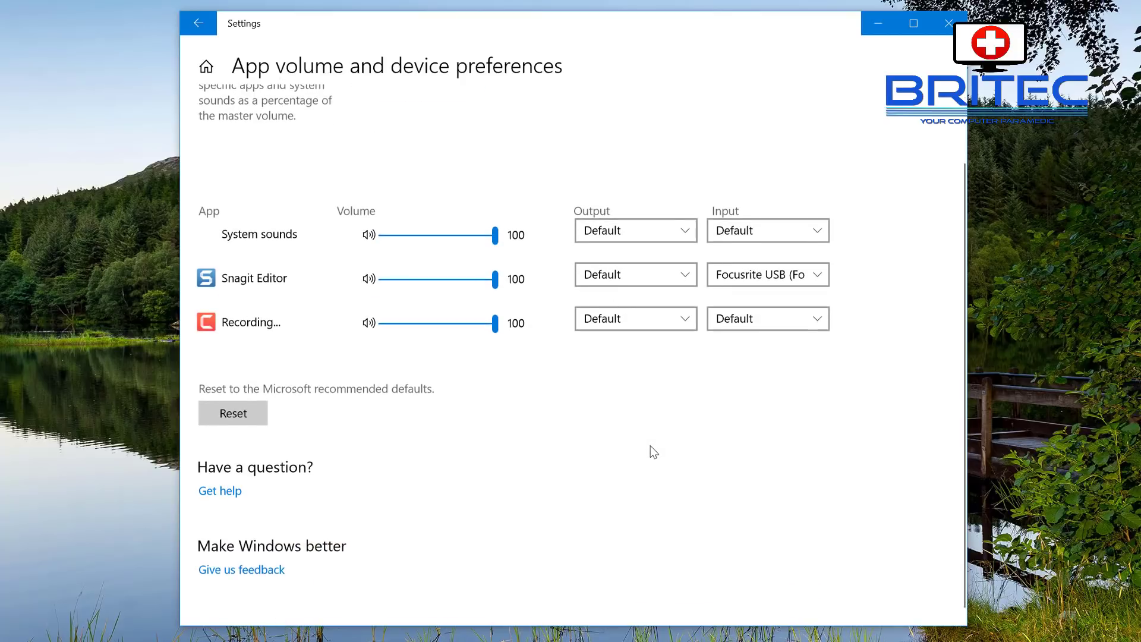
scroll(649, 452, "up", 2)
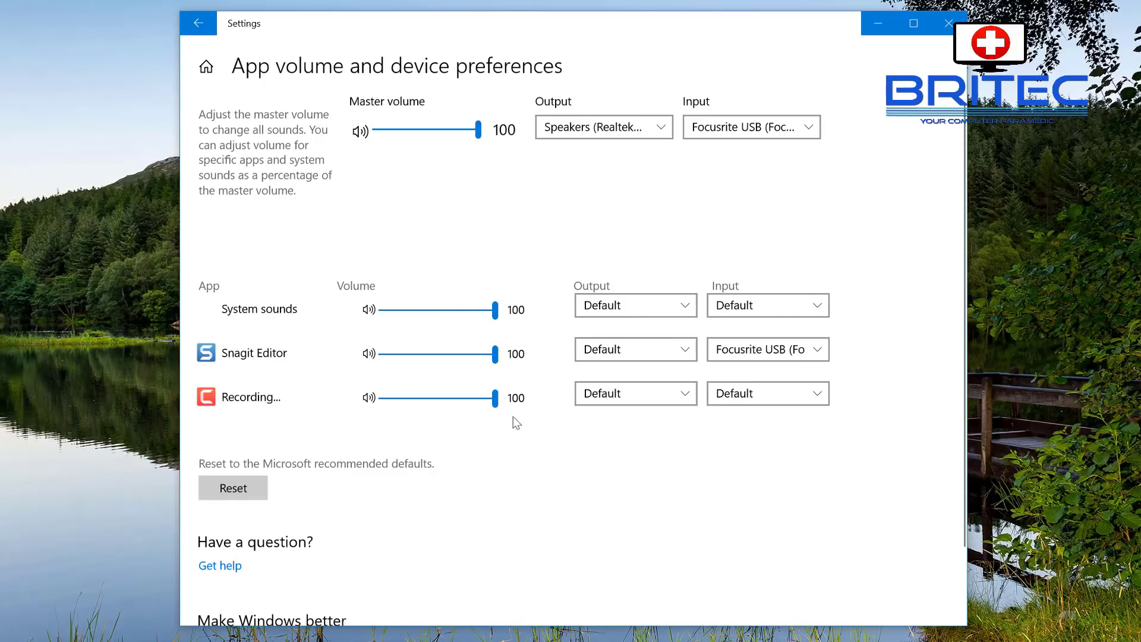
left_click(681, 394)
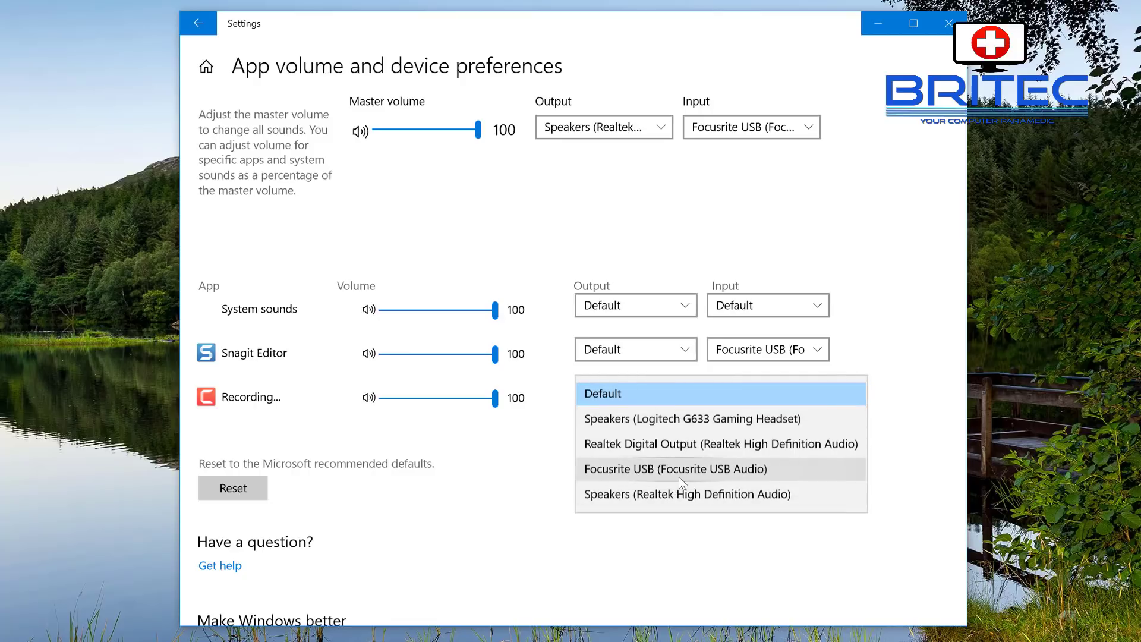
left_click(522, 468)
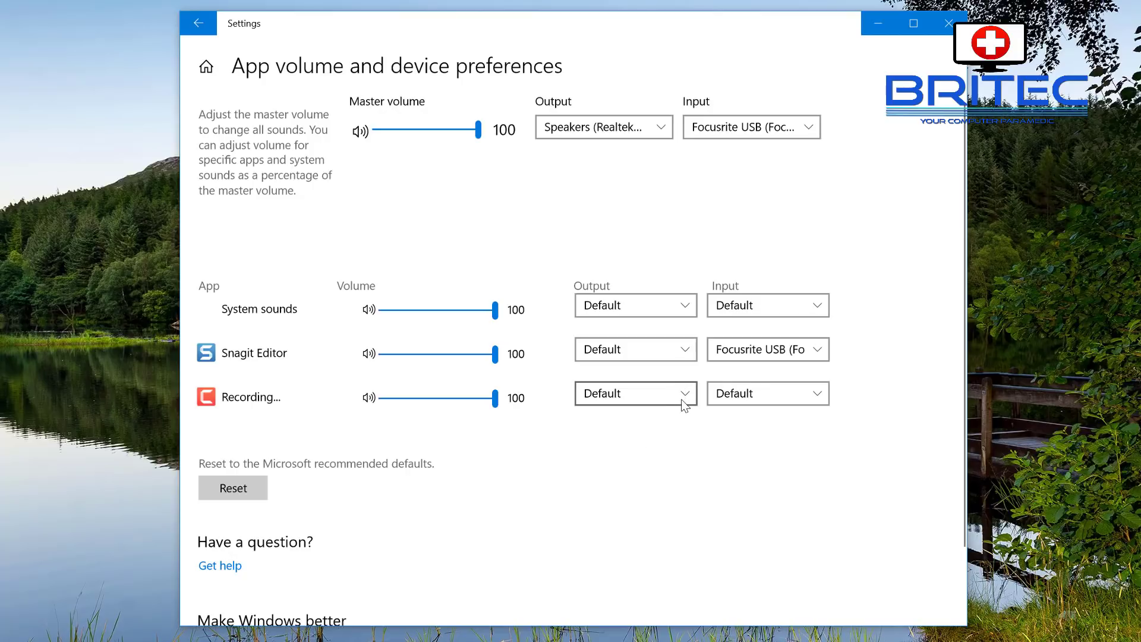
left_click(689, 350)
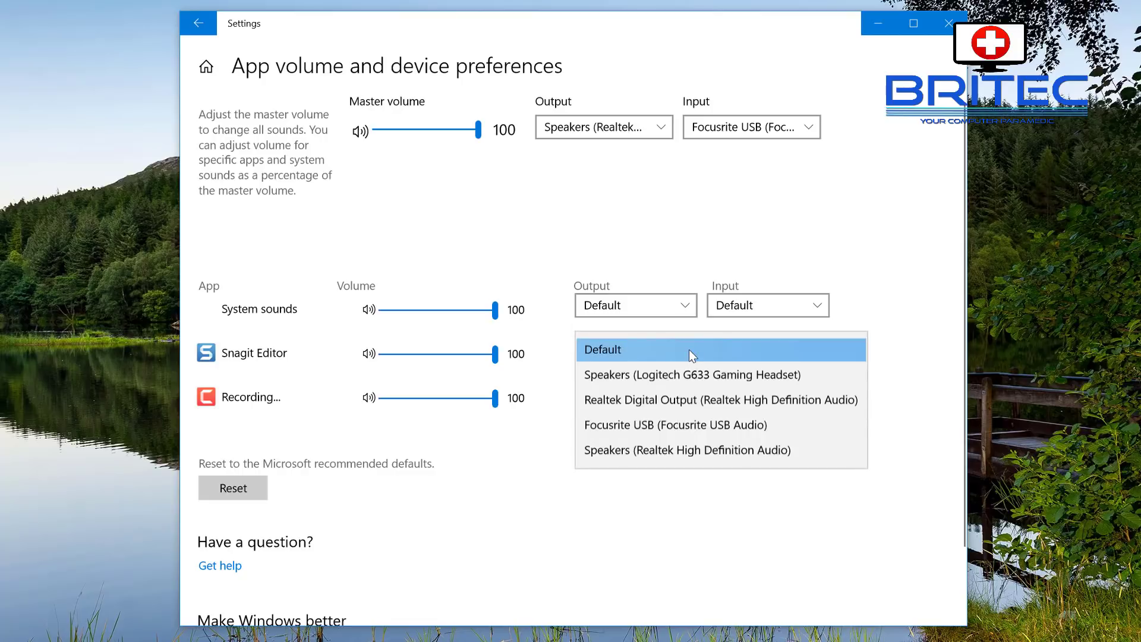
left_click(689, 349)
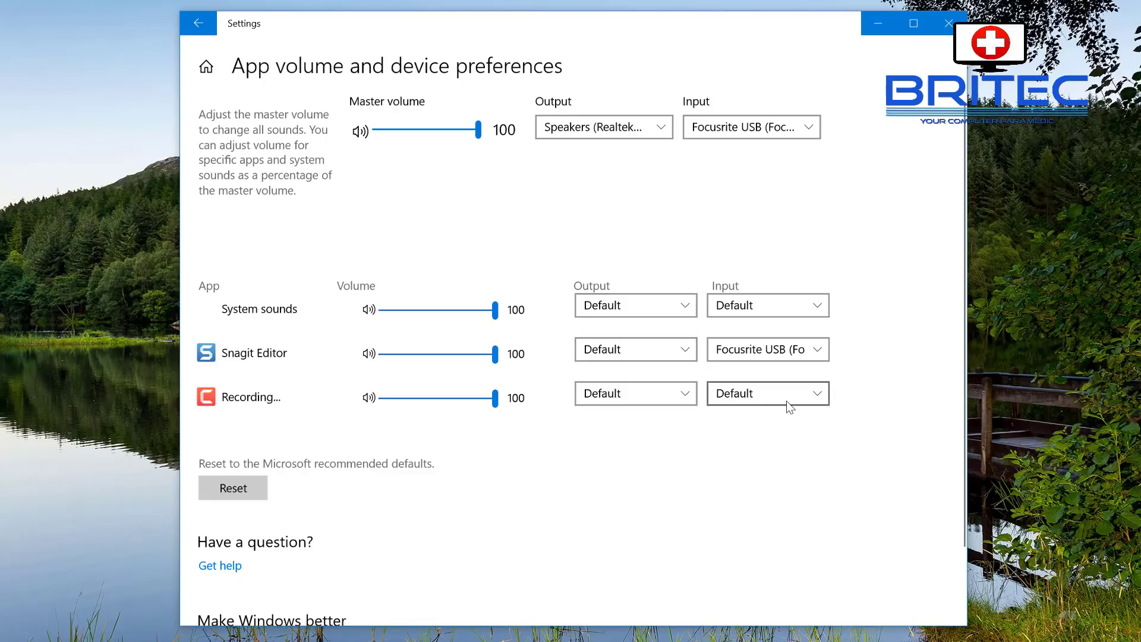
- Inspect the input device choices for the Recording app without changing them, and close Settings
left_click(815, 395)
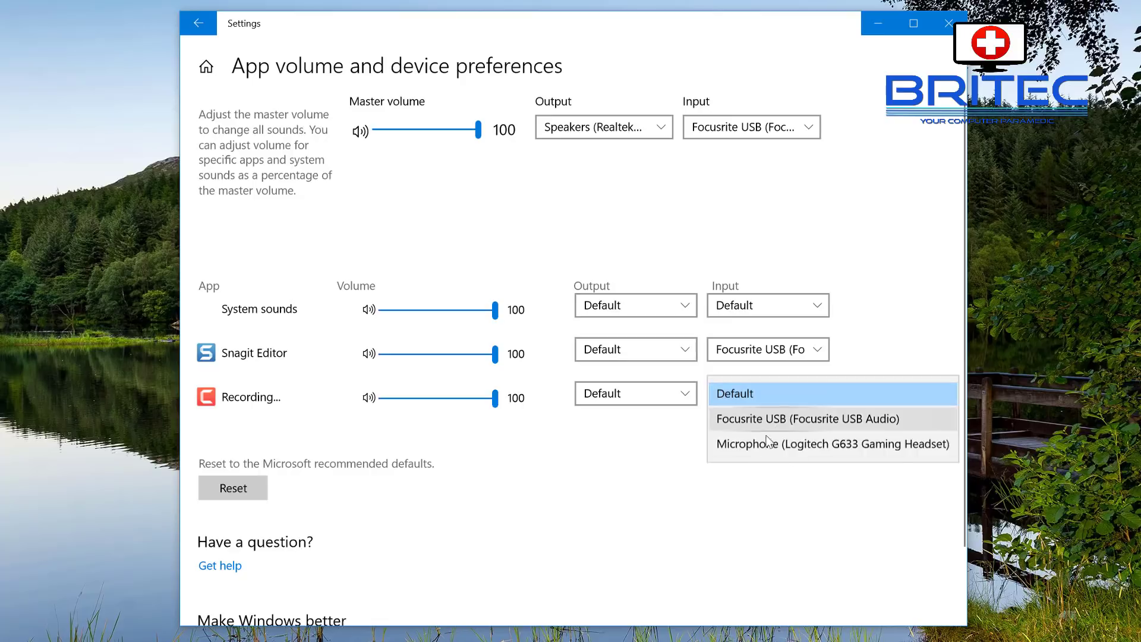
left_click(654, 486)
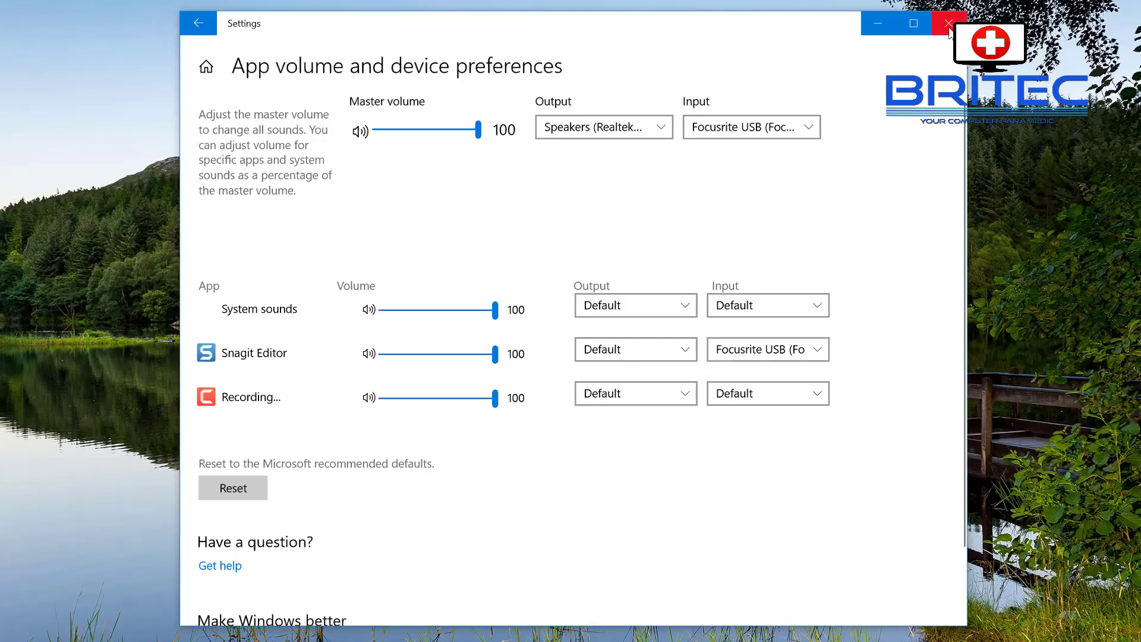
scroll(789, 233, "down", 2)
key("alt+F4")
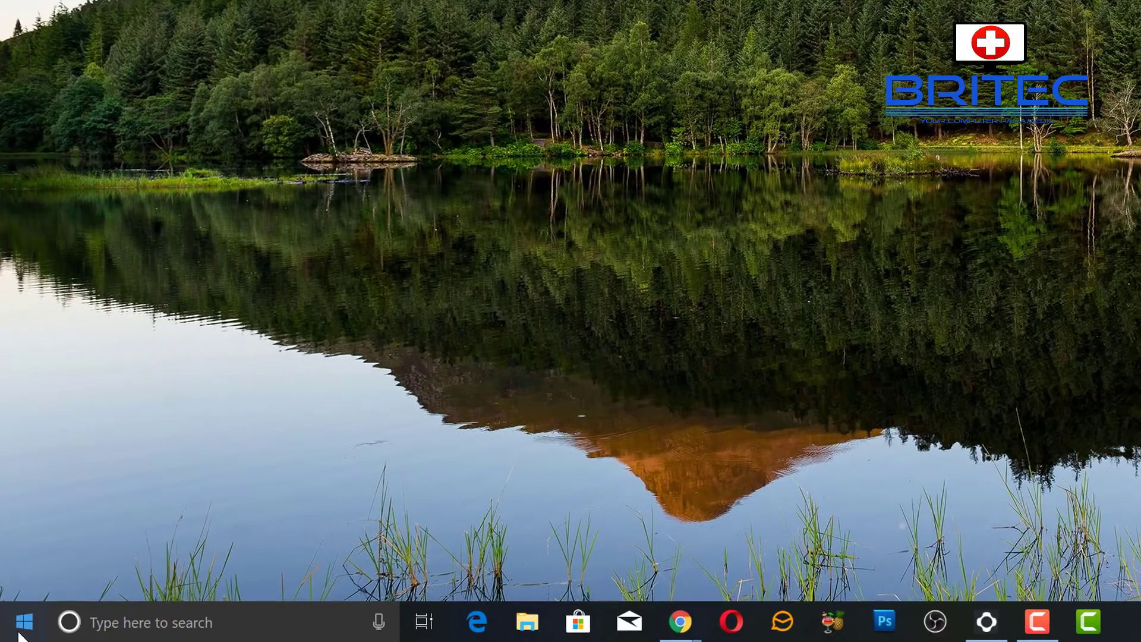
- Open Windows Settings and go to the Graphics settings page in the System display options
left_click(22, 629)
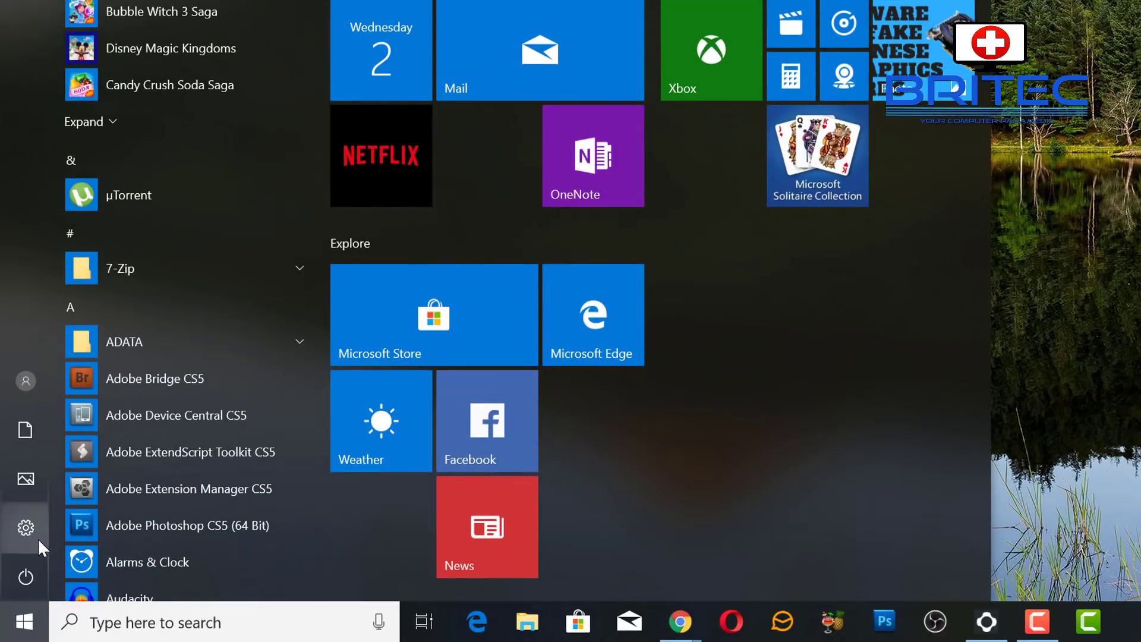
left_click(38, 533)
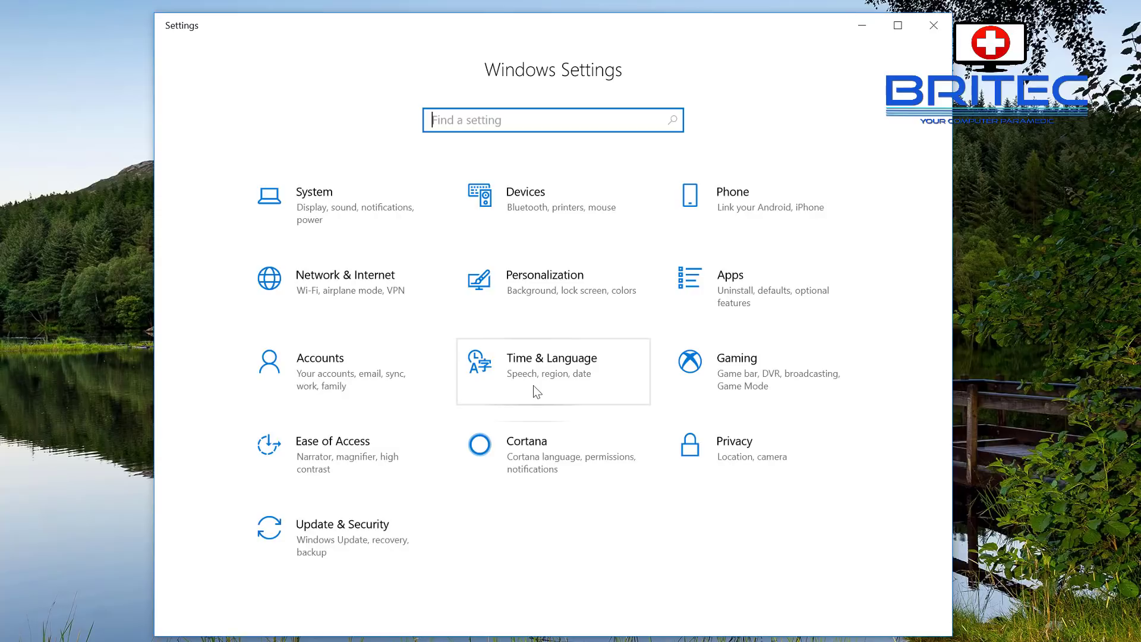
left_click(357, 229)
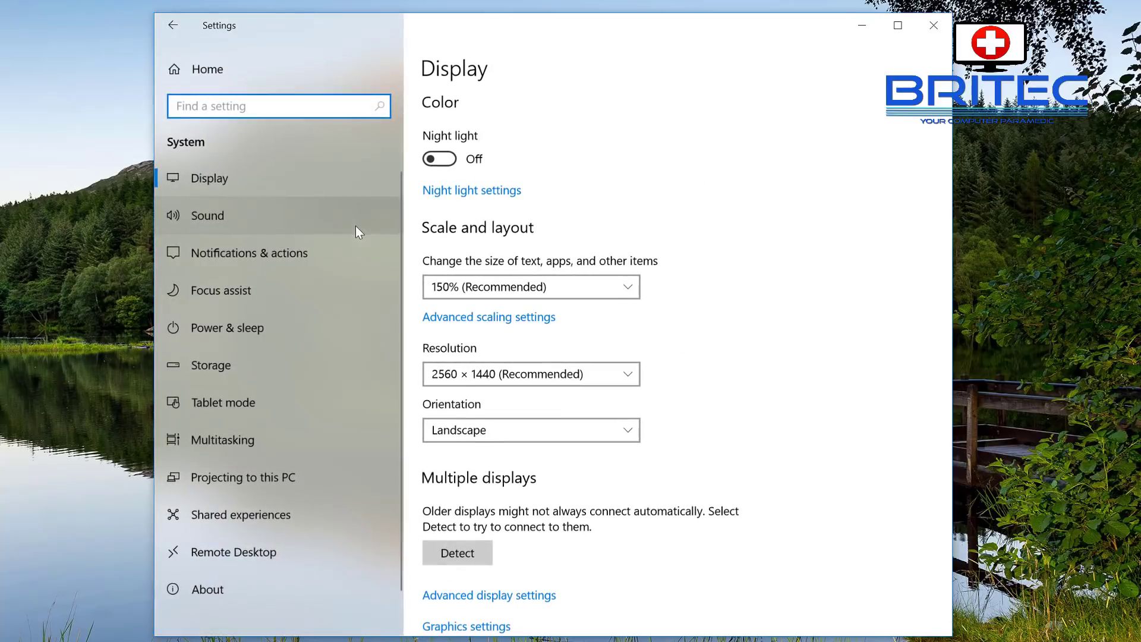
left_click(222, 187)
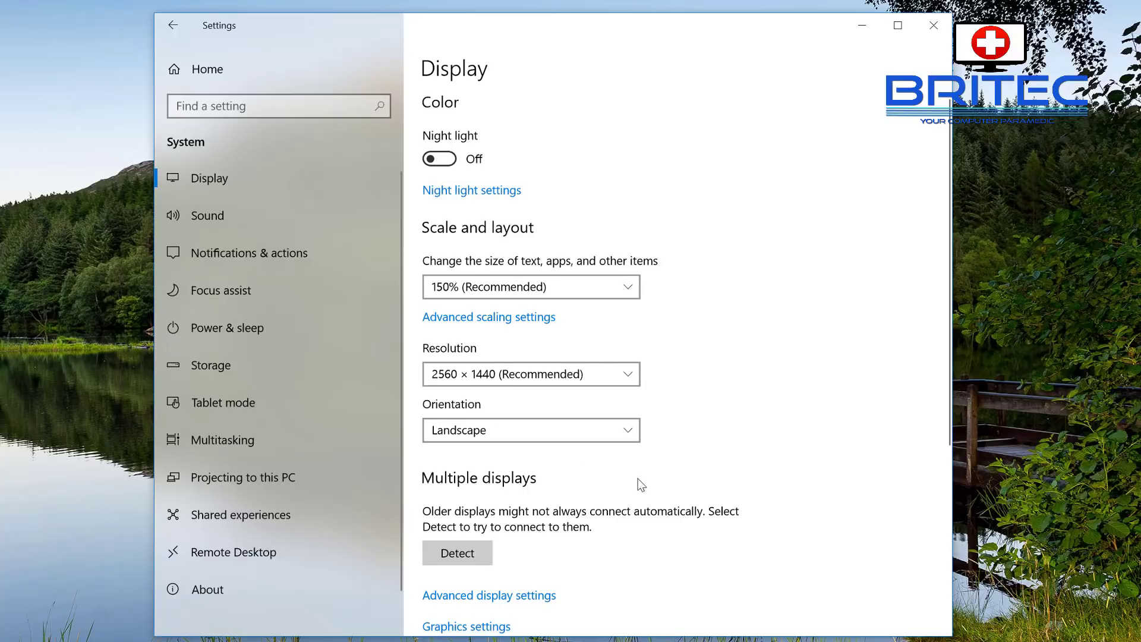
scroll(641, 485, "down", 3)
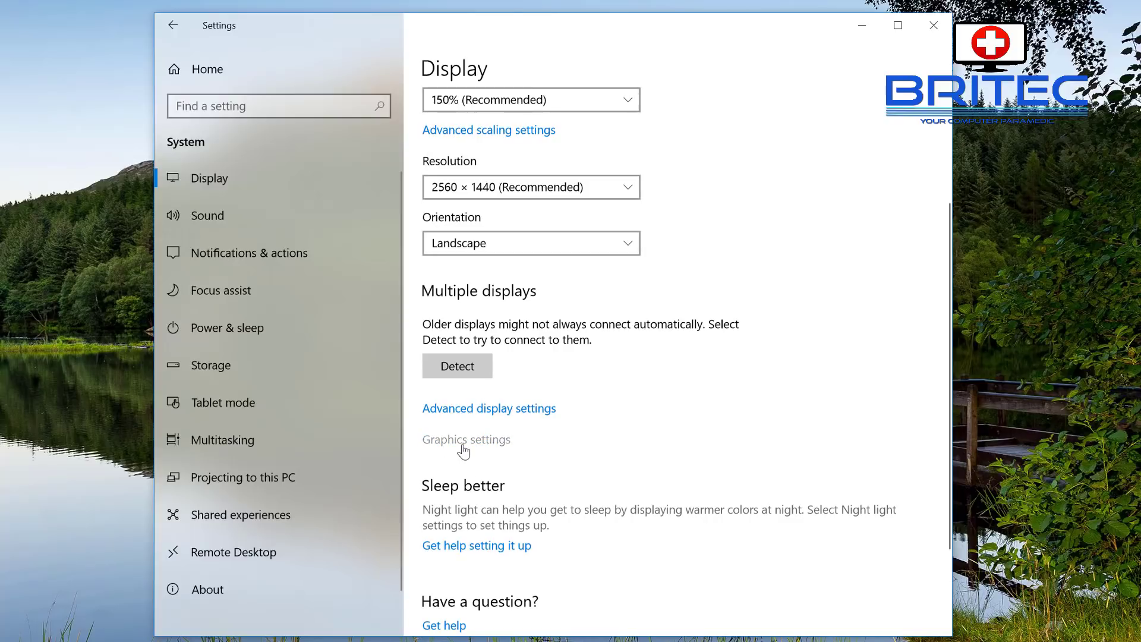
left_click(464, 441)
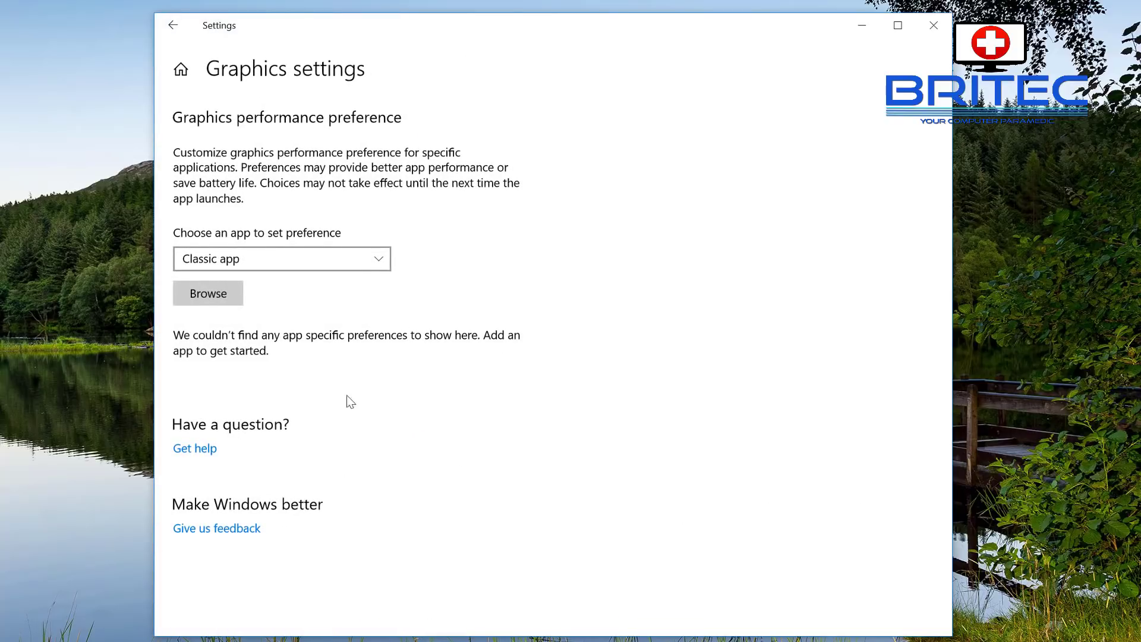
- Add the universal app Netflix to the apps with a graphics performance preference
left_click(378, 263)
left_click(273, 285)
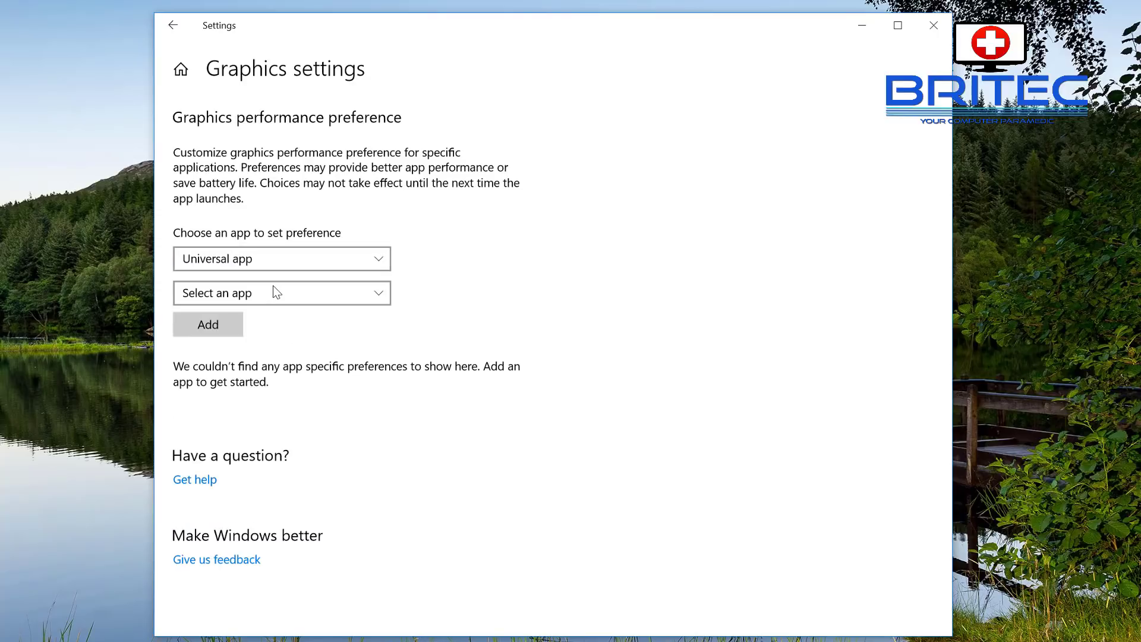
left_click(379, 297)
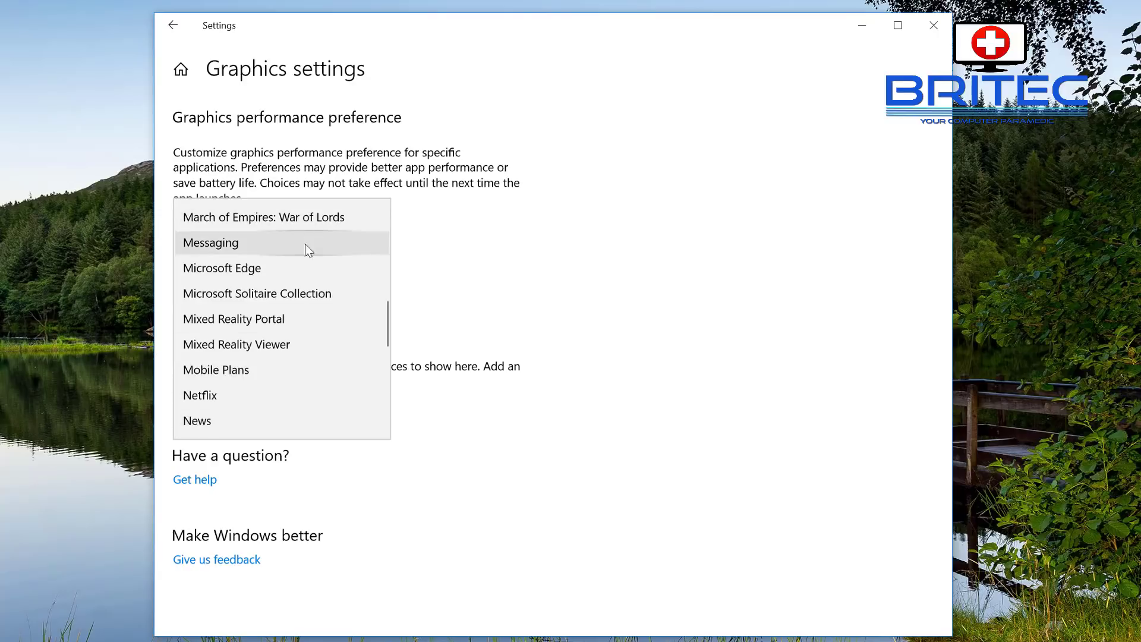
left_click(272, 393)
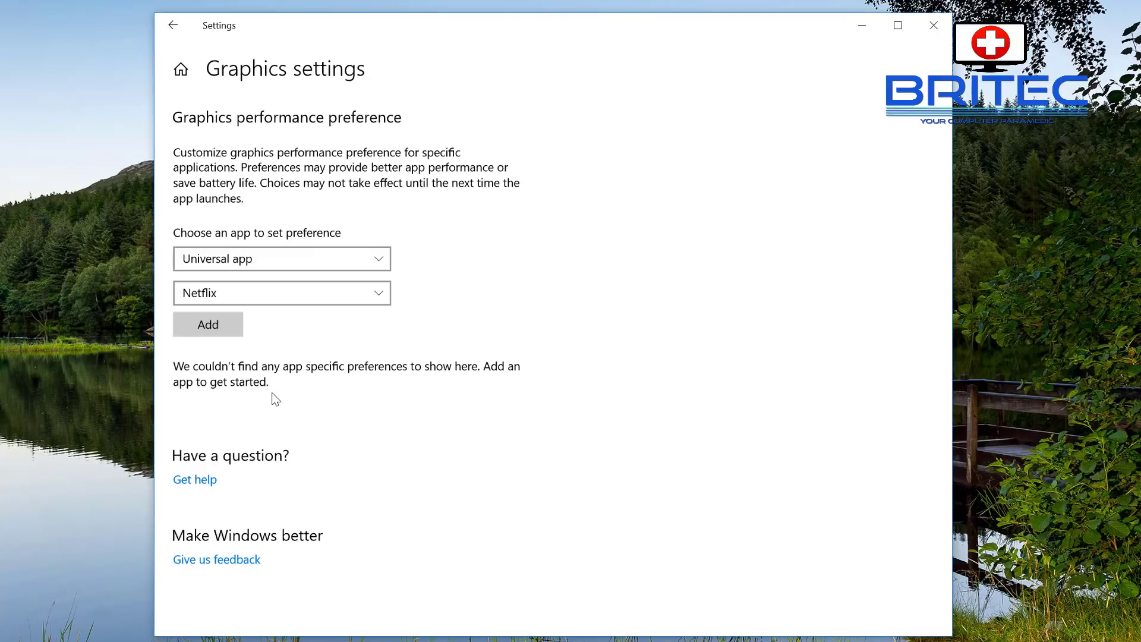
left_click(217, 324)
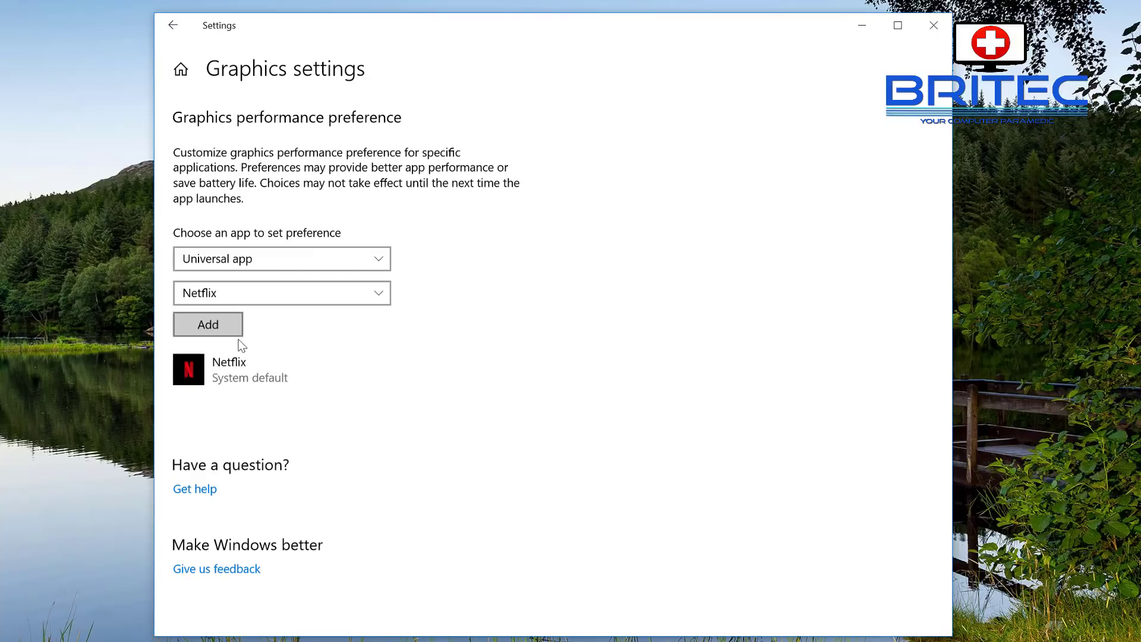
- View Netflix's graphics preference options, cancel without saving, and remove Netflix from the app list
left_click(383, 382)
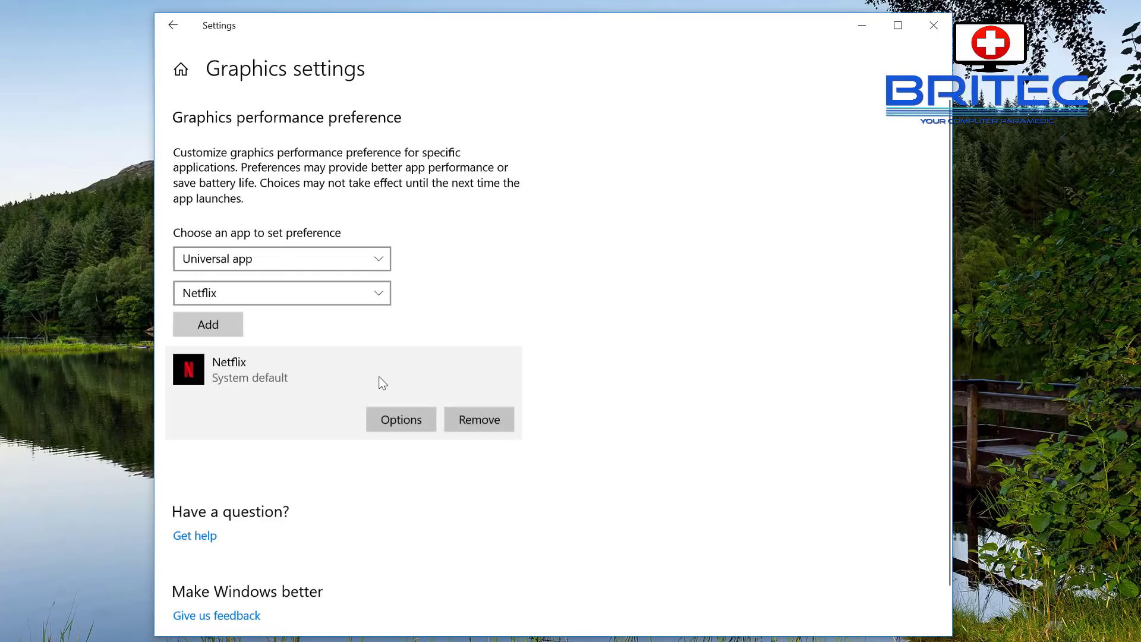
left_click(393, 425)
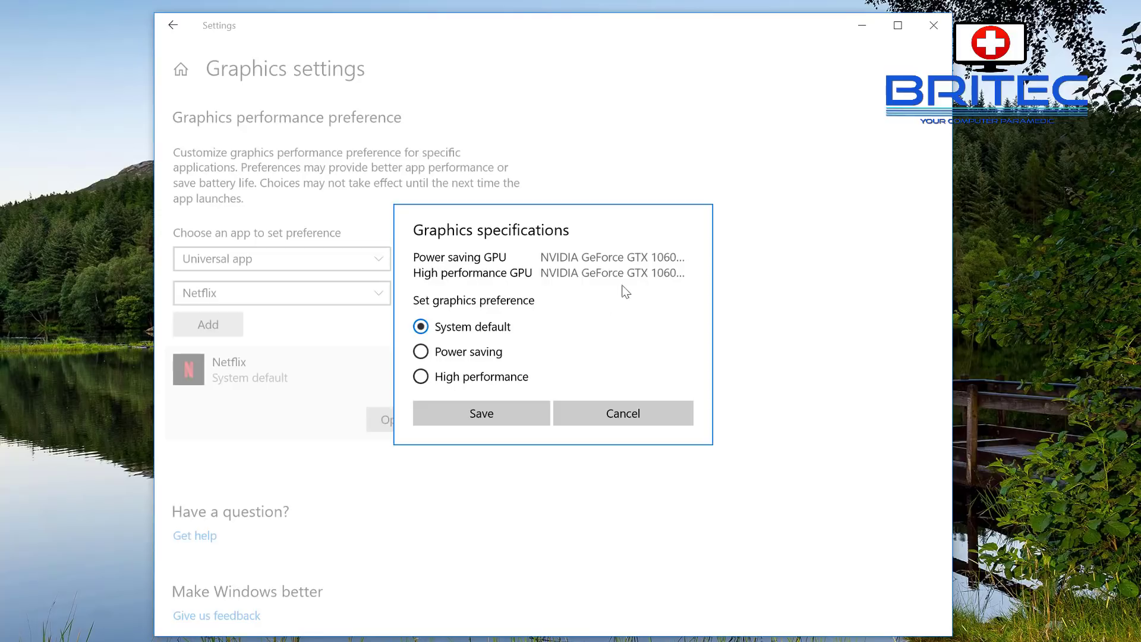
left_click(626, 412)
left_click(497, 422)
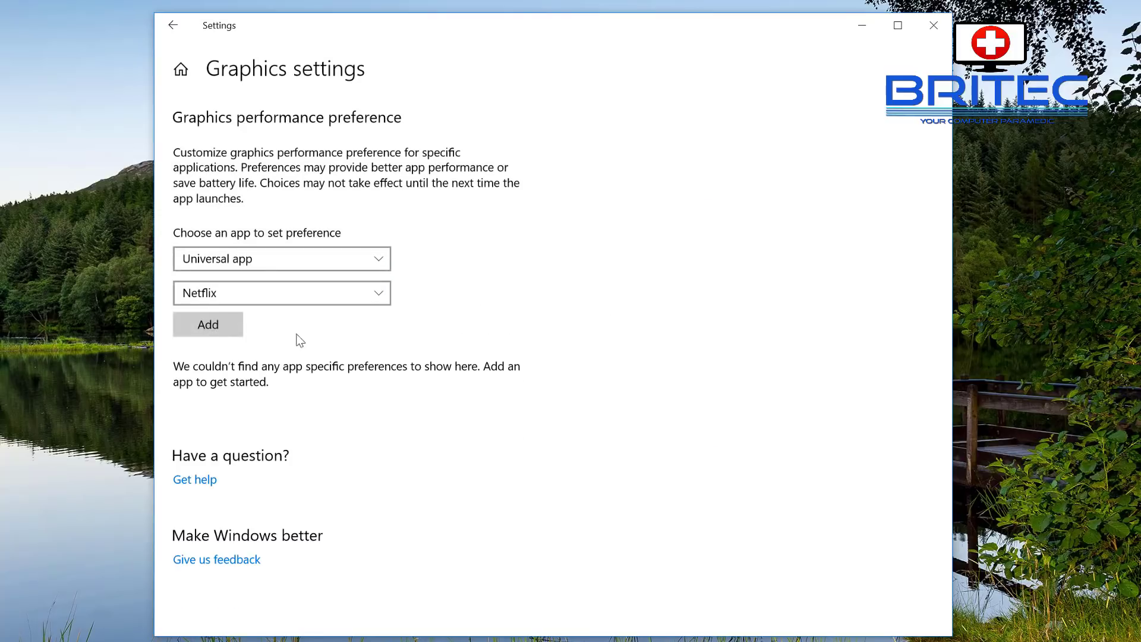
- Add the classic app eurotrucks2.exe from the Euro Truck Simulator 2 win_x64 folder to the graphics preference list
left_click(376, 258)
left_click(322, 241)
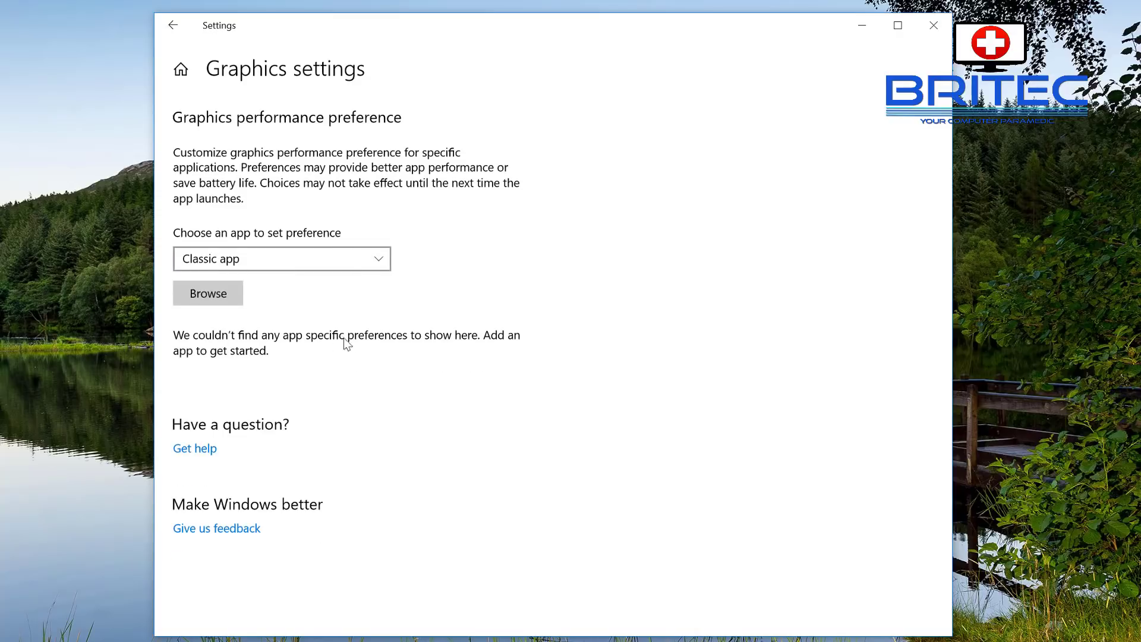
left_click(216, 294)
left_click_drag(470, 33, 550, 165)
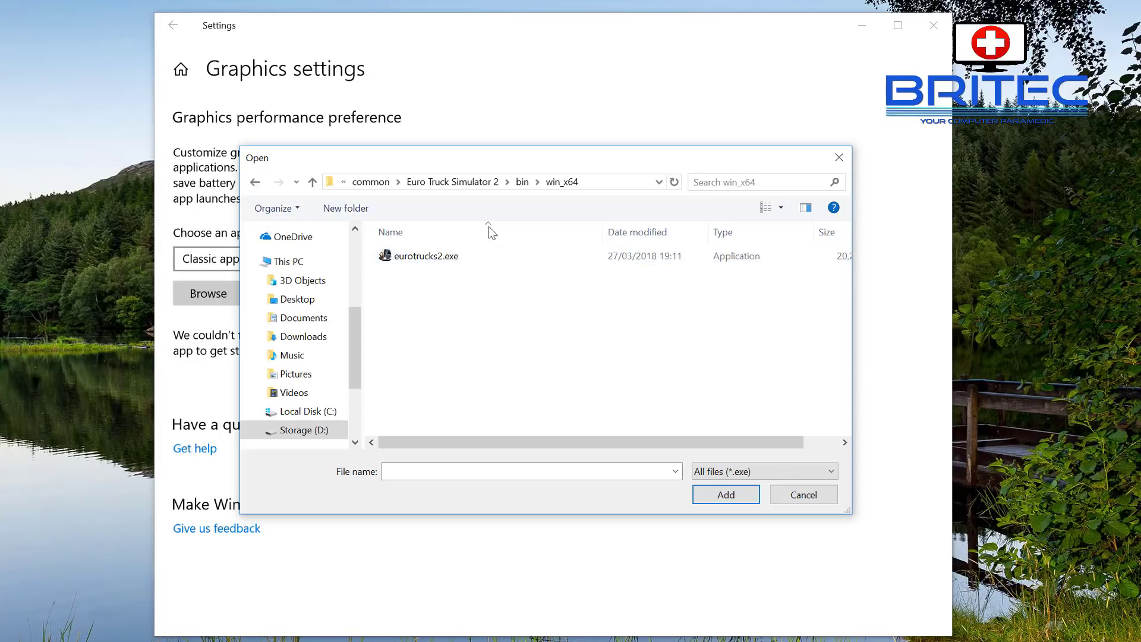
left_click(431, 257)
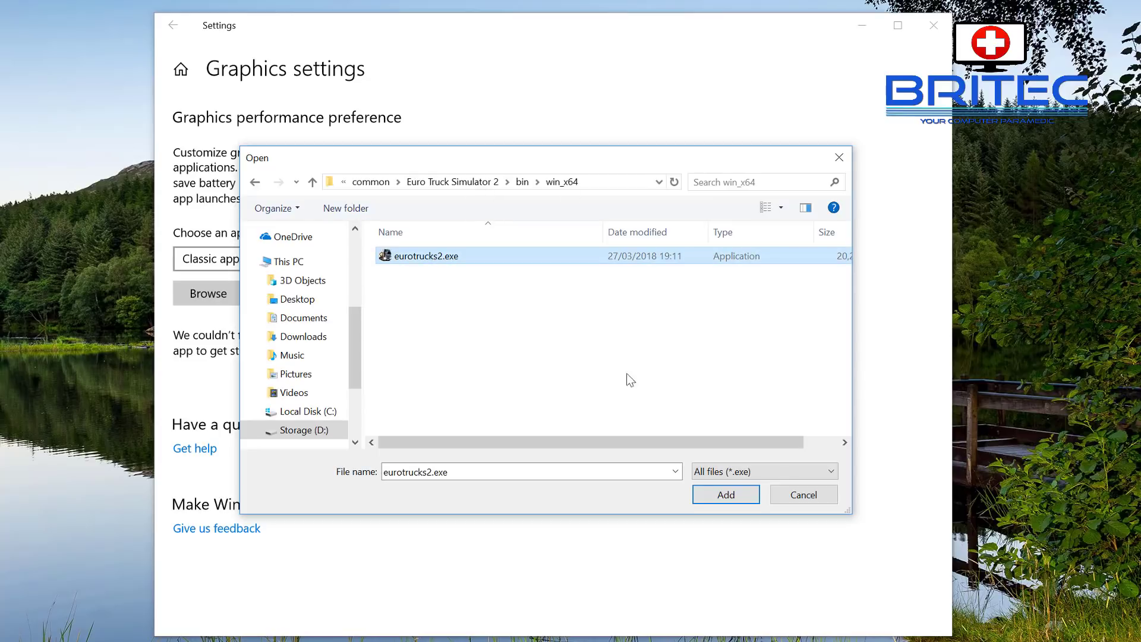
left_click(726, 498)
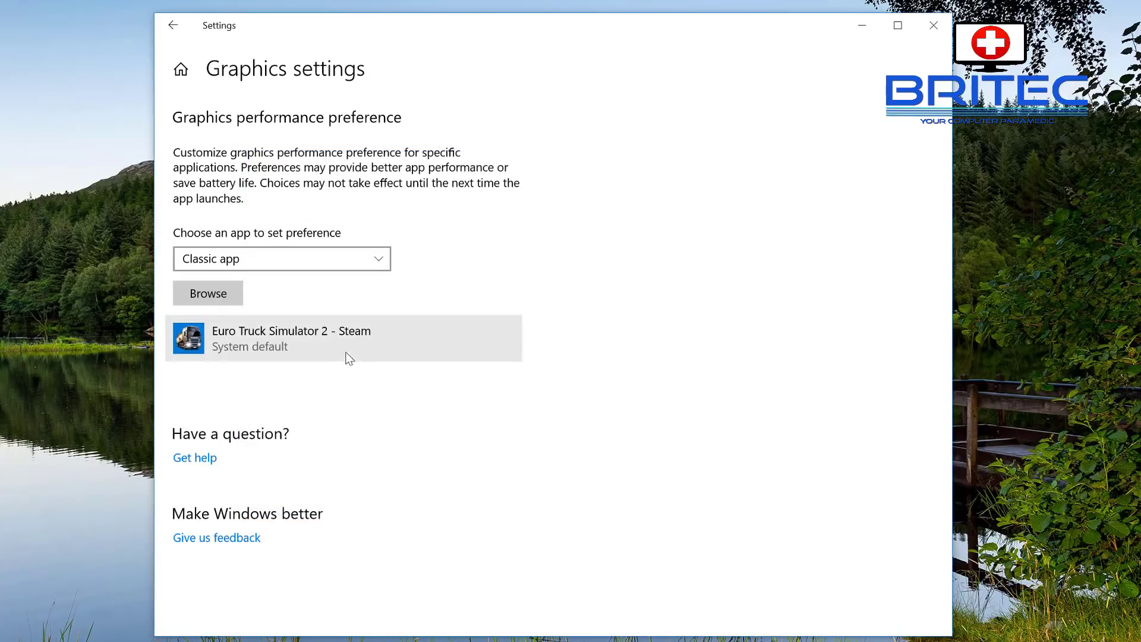
- Examine the graphics preference options for Euro Truck Simulator 2, trying High performance and System default, then cancel without saving and close Settings
left_click(387, 350)
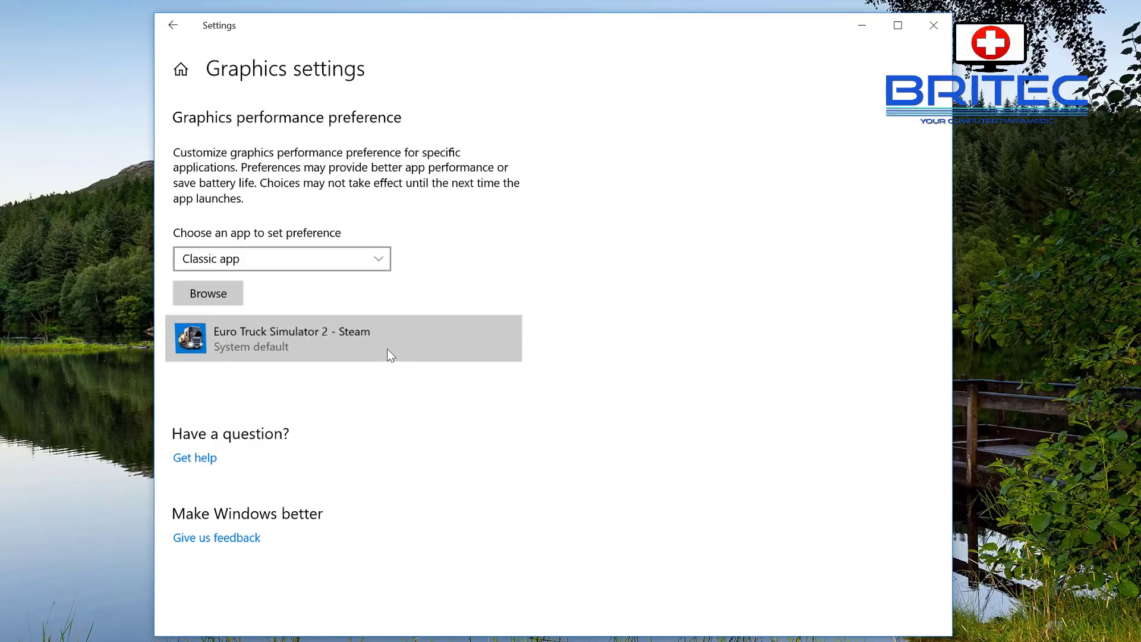
left_click(398, 423)
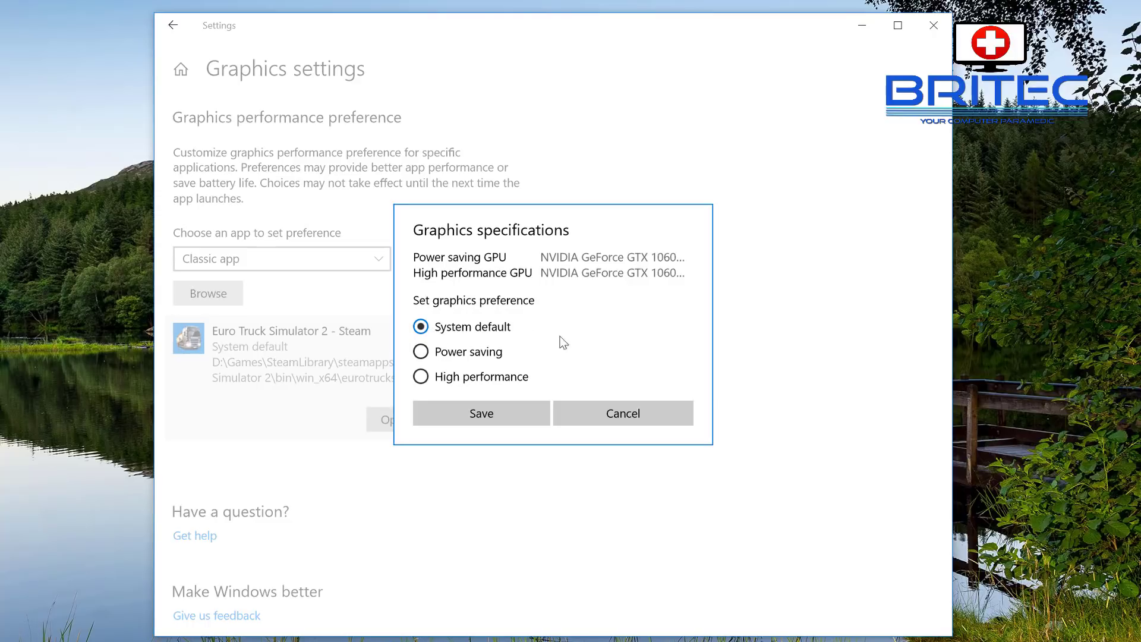
left_click(420, 377)
left_click(420, 328)
left_click(613, 416)
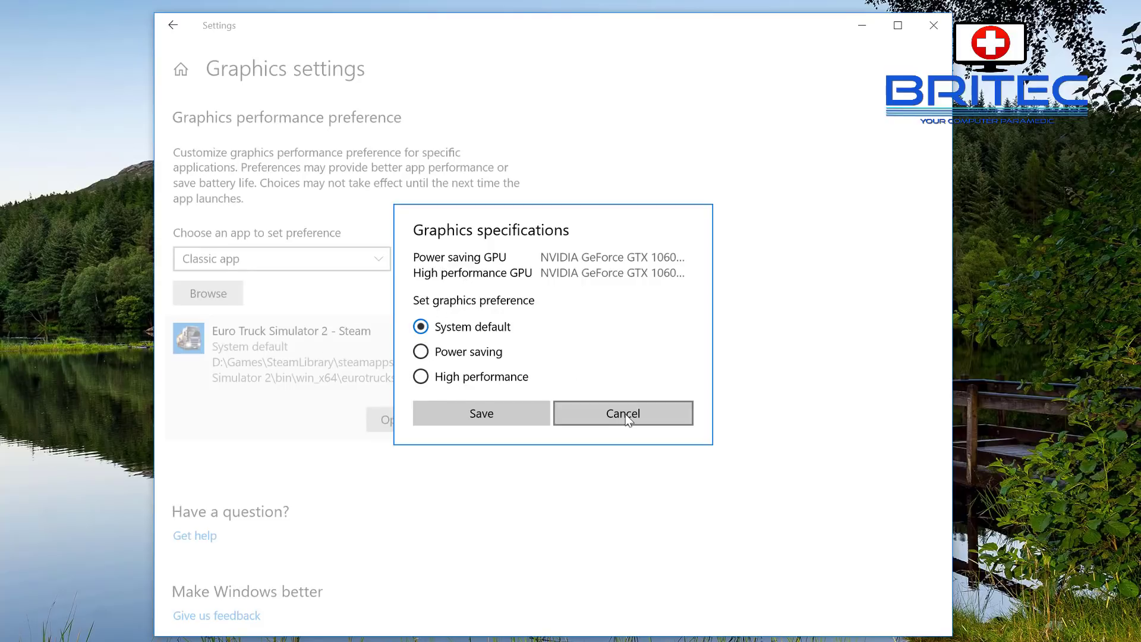
scroll(624, 390, "down", 2)
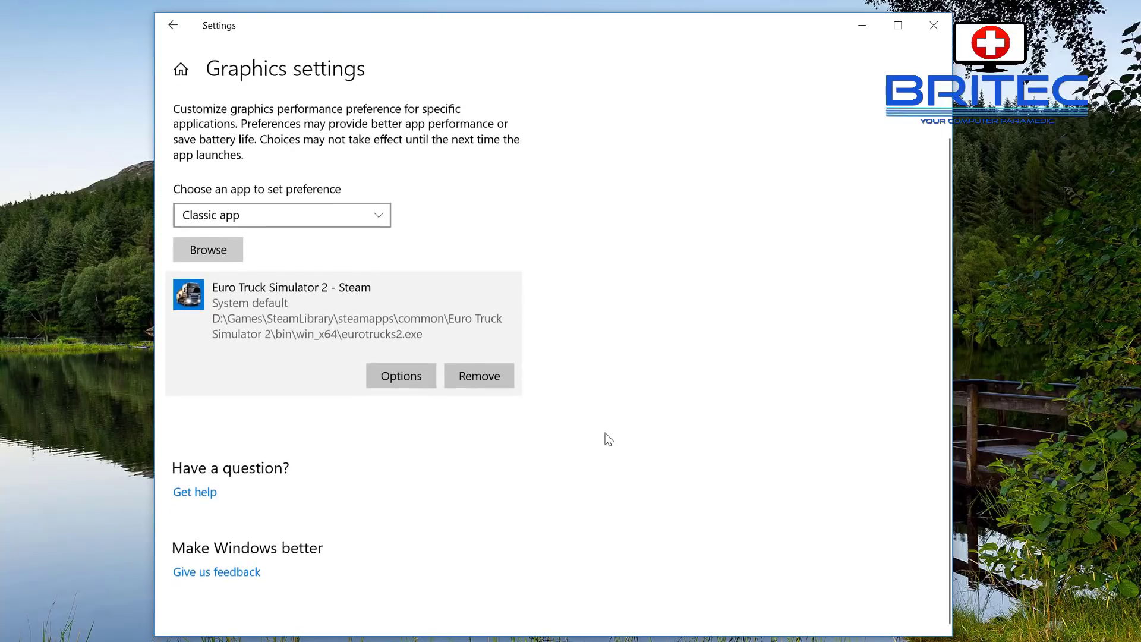
left_click(933, 27)
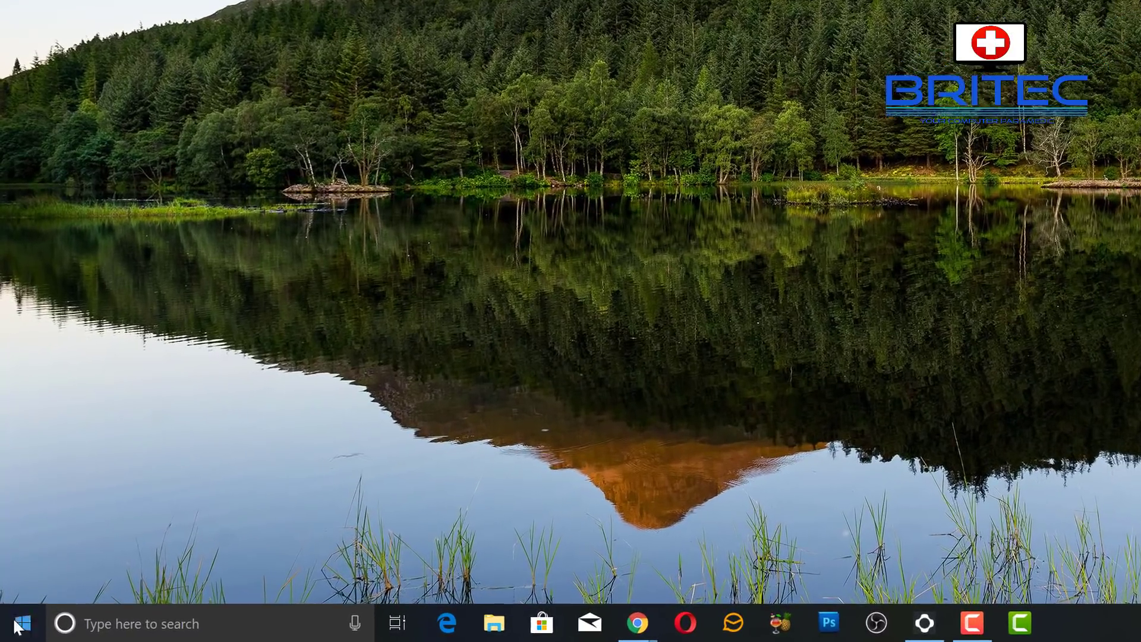
- Open Windows Settings and go to the Ease of Access Display page
left_click(18, 624)
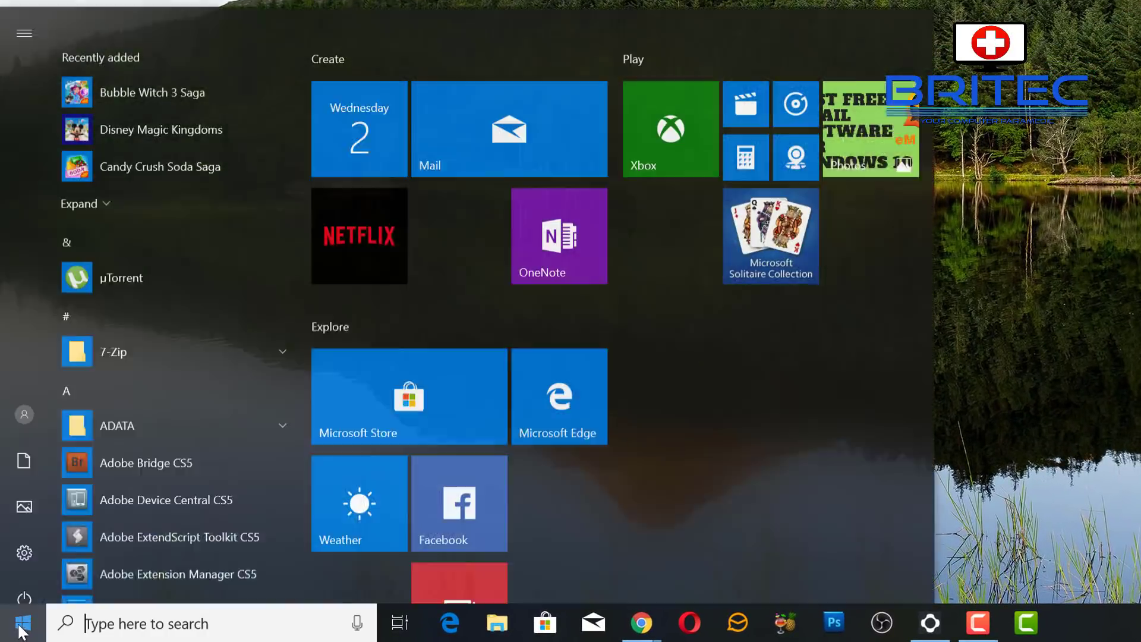
left_click(24, 542)
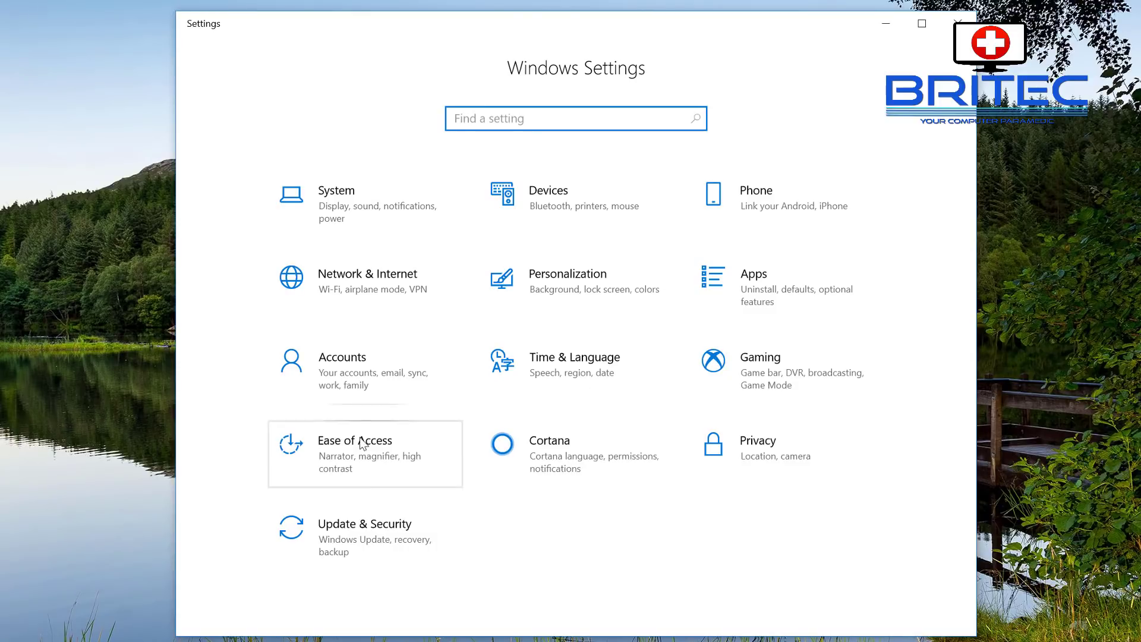
left_click(379, 457)
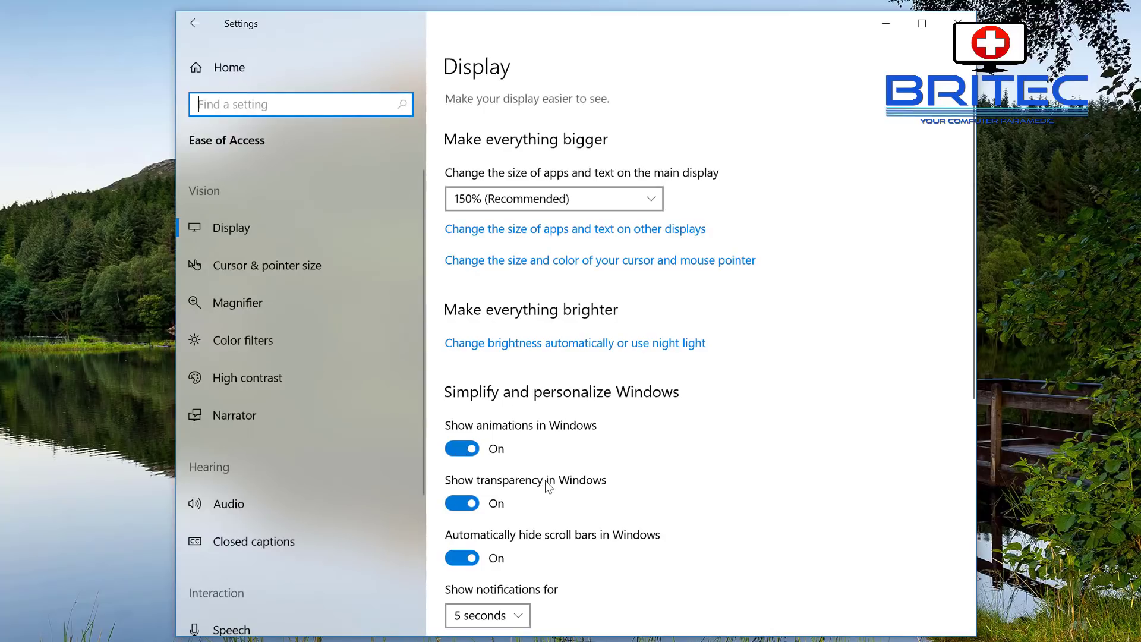
- Switch Show transparency in Windows off and on several times to compare the effect, leaving it on
left_click(466, 505)
left_click(465, 506)
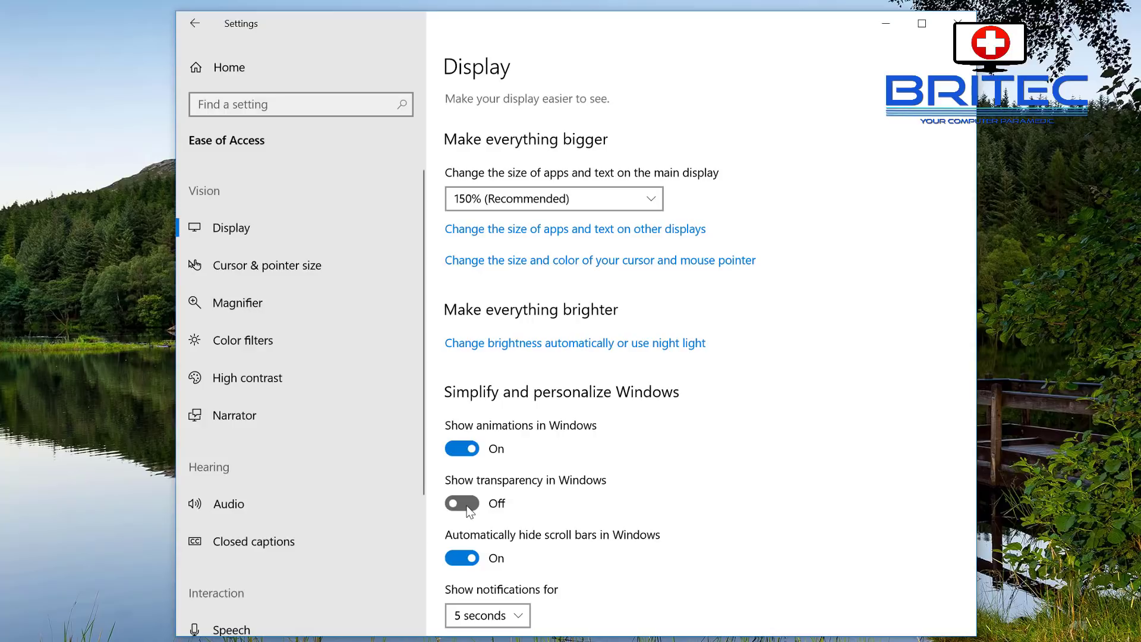
left_click(466, 505)
left_click(466, 505)
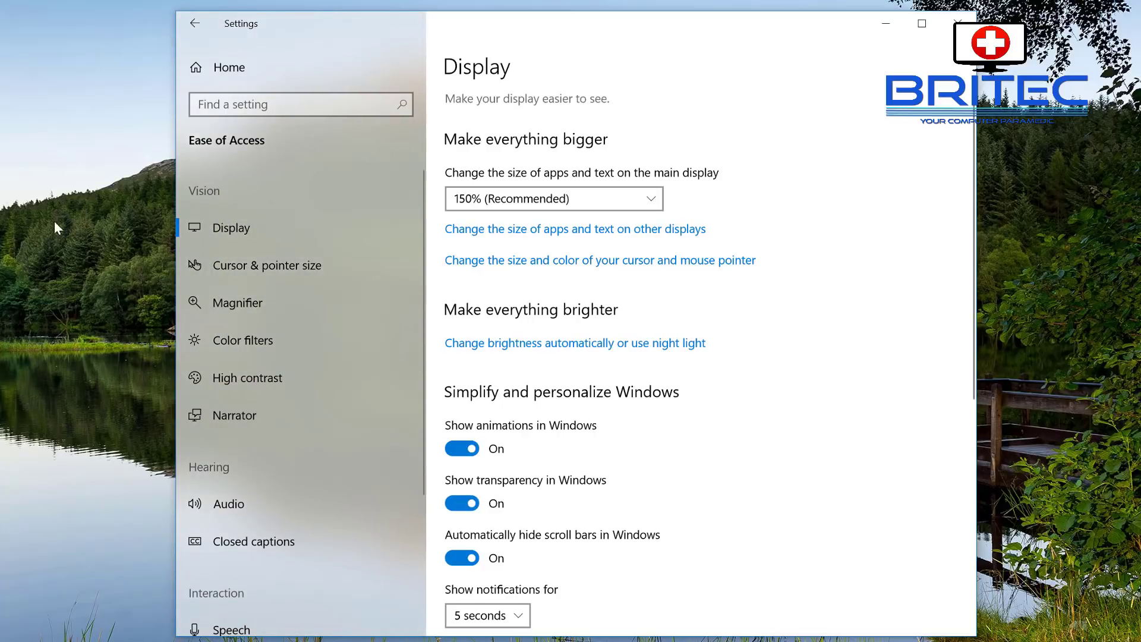
left_click(466, 505)
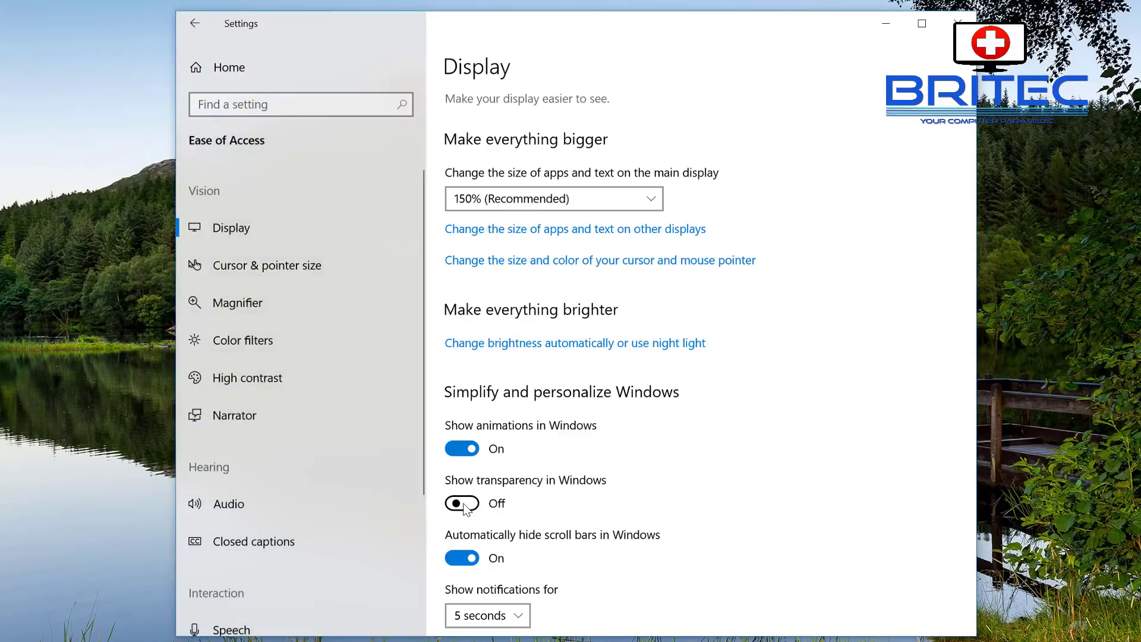
left_click(465, 505)
left_click(466, 505)
left_click(466, 505)
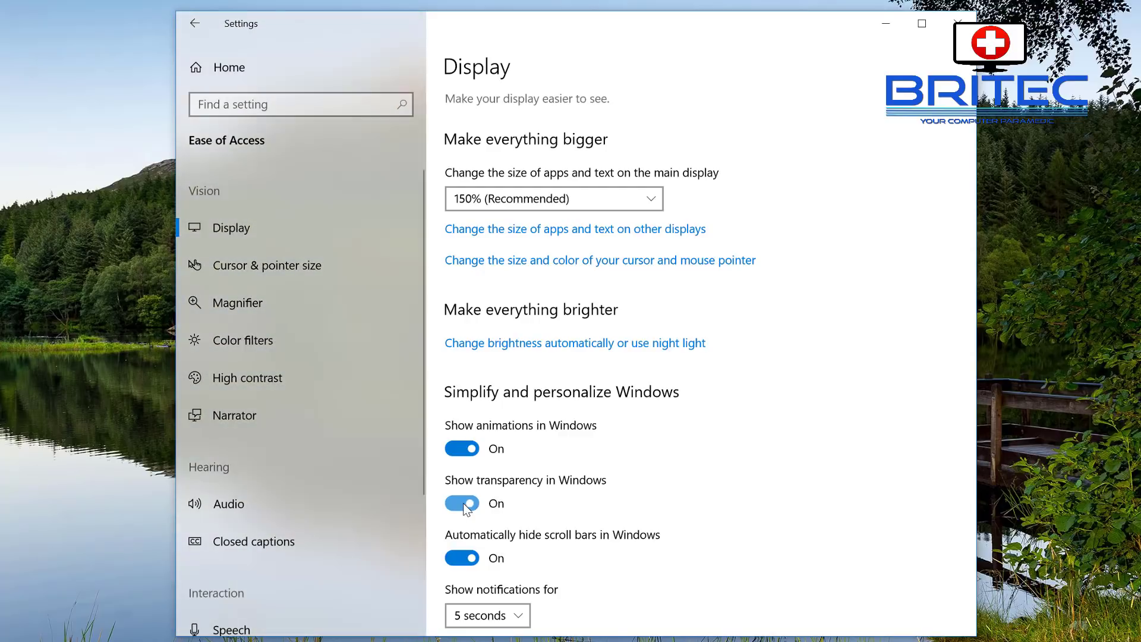
left_click(466, 505)
left_click(466, 506)
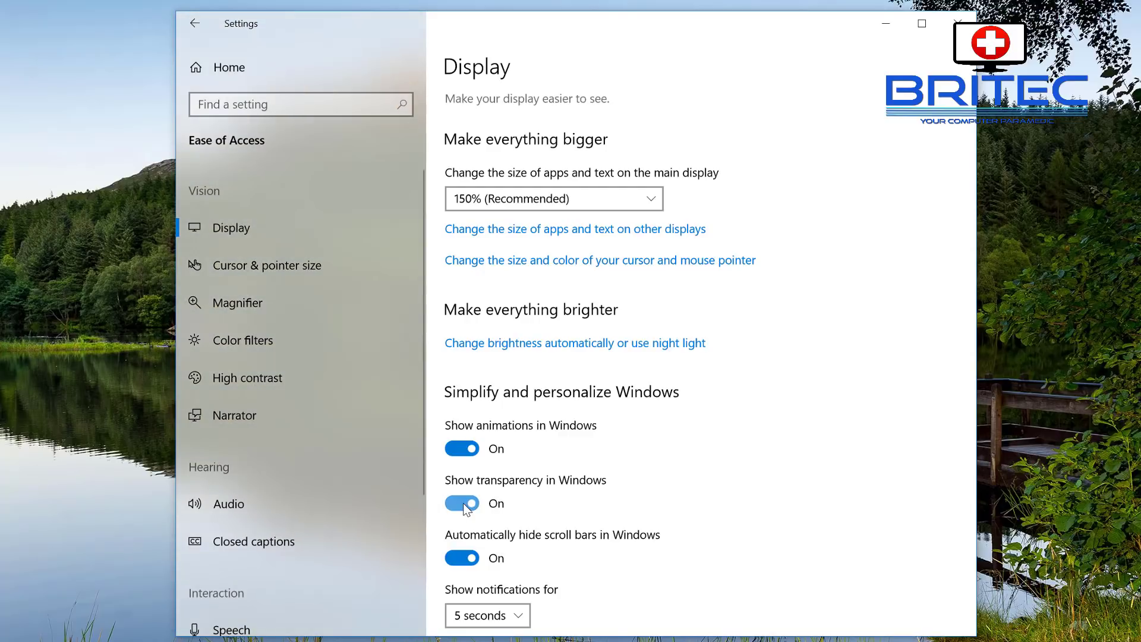
left_click(466, 505)
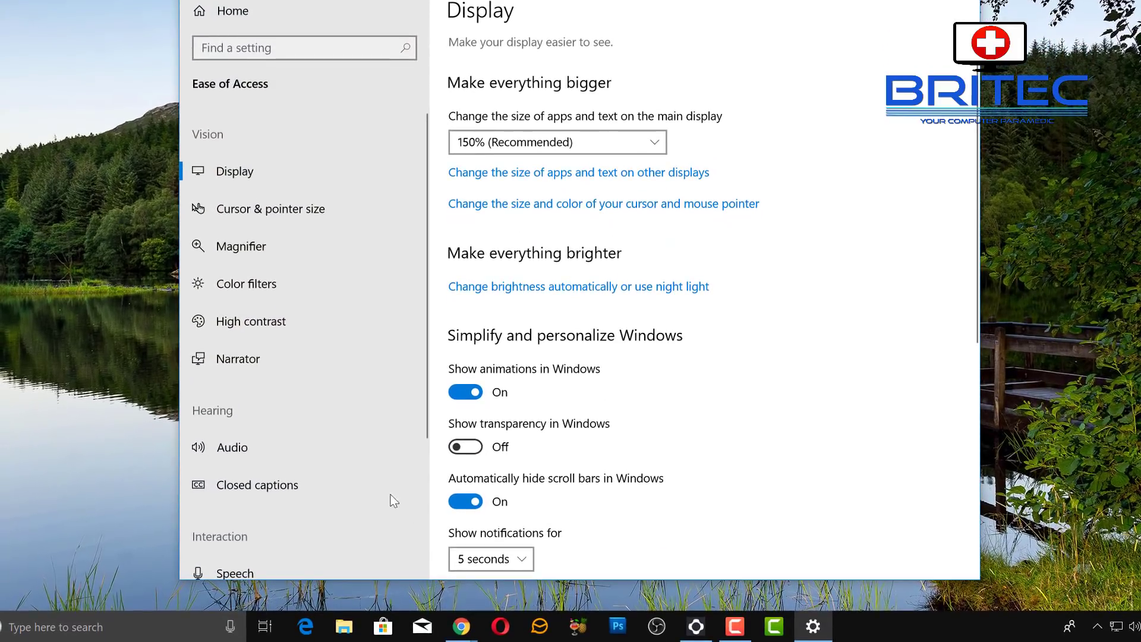
left_click(465, 447)
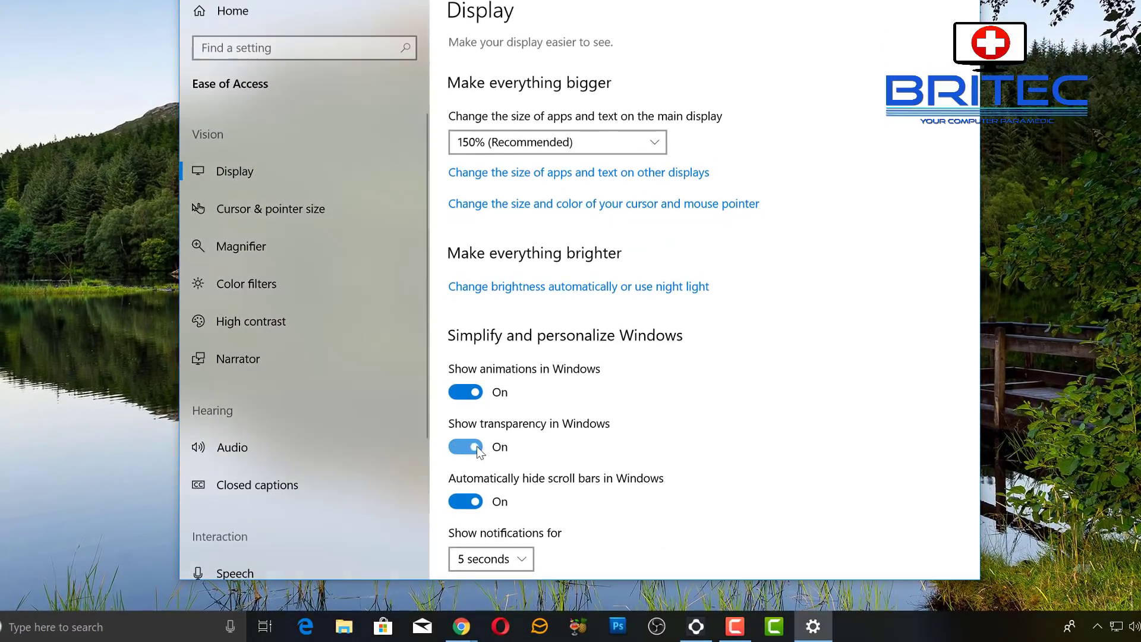
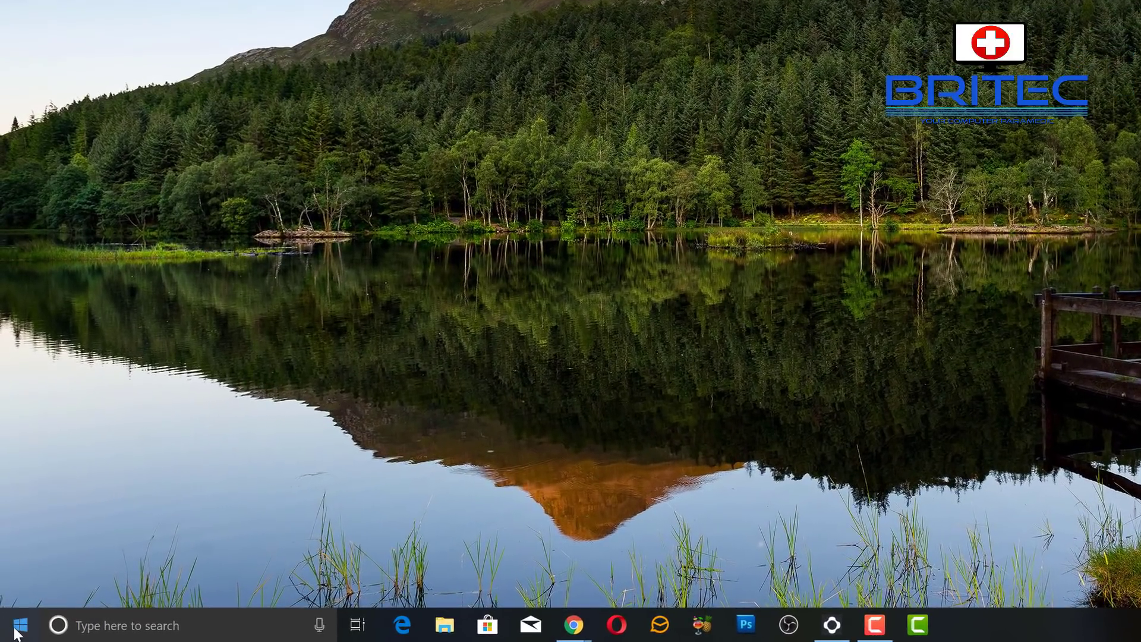
- Open Windows Settings and go to the Focus assist page in the System settings
left_click(17, 627)
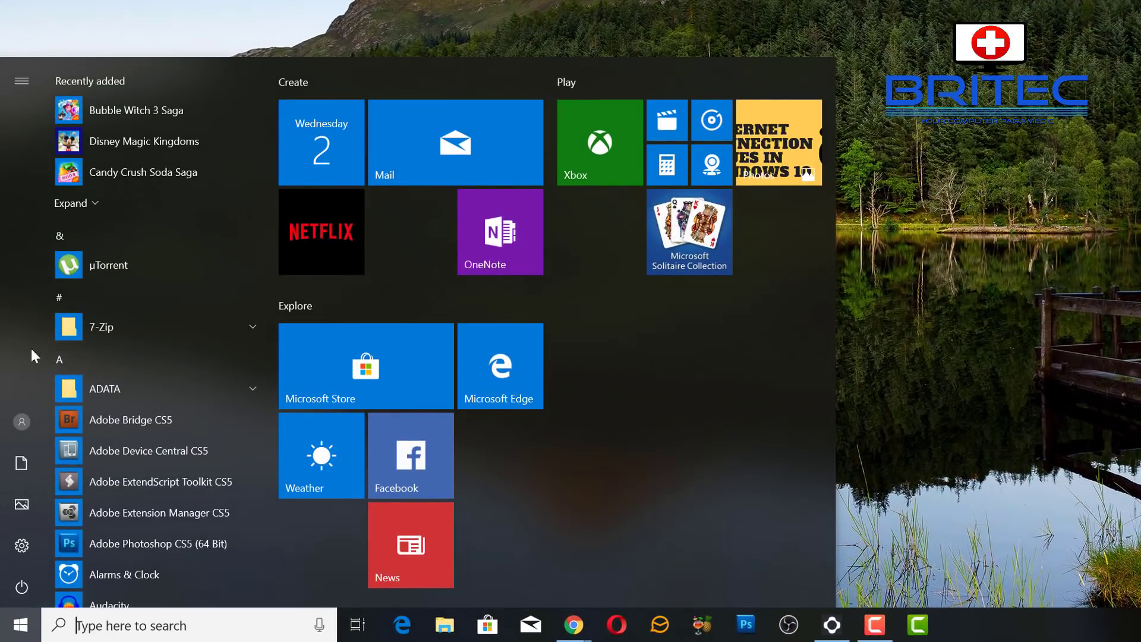
left_click(22, 545)
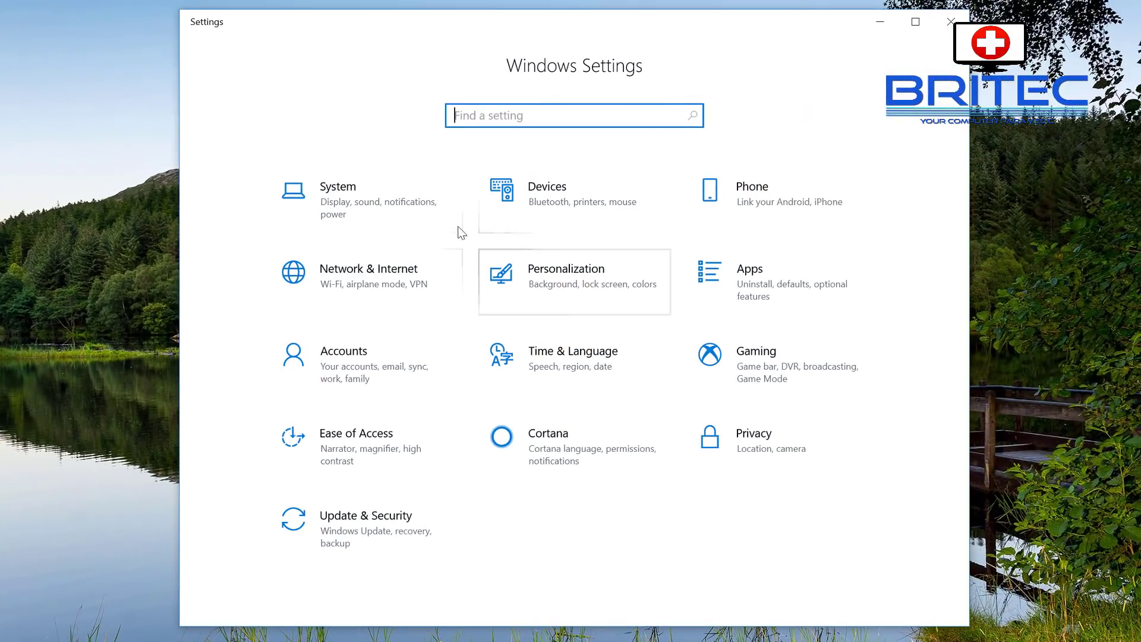
left_click(363, 193)
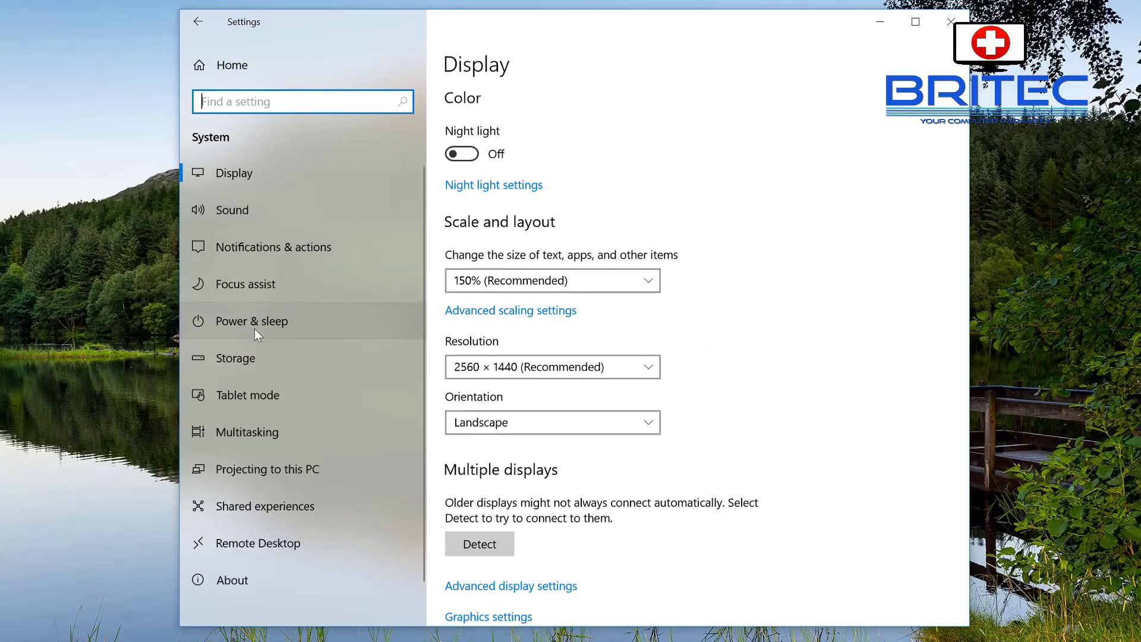
left_click(248, 290)
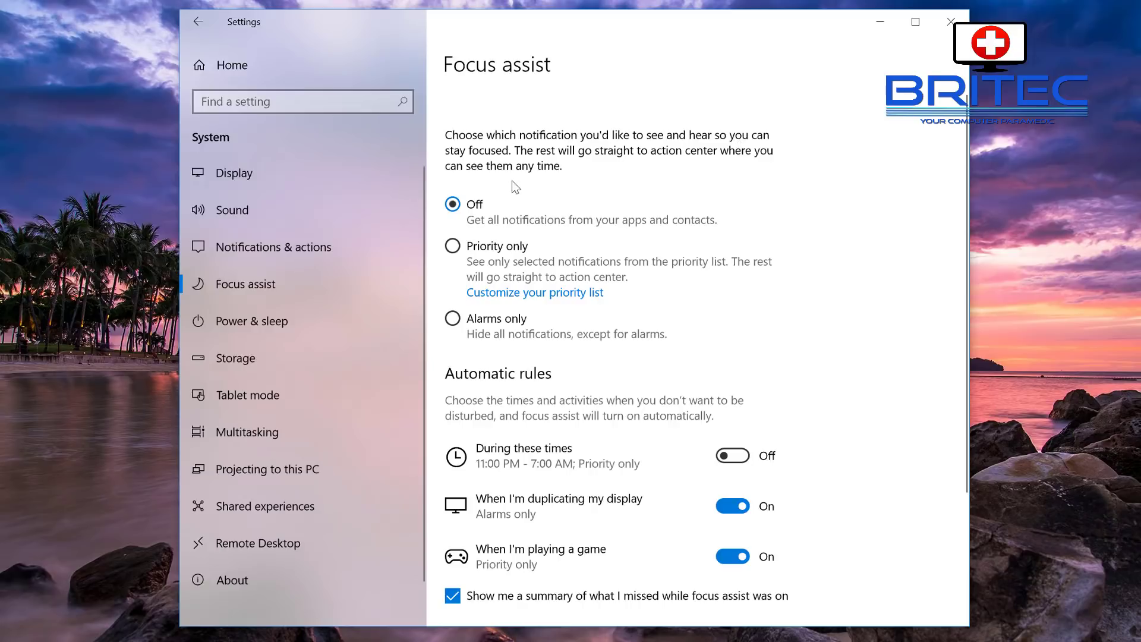
- Set focus assist to Priority only, review the call, people and app options in its priority list, and return to Focus assist
left_click(453, 246)
left_click(485, 293)
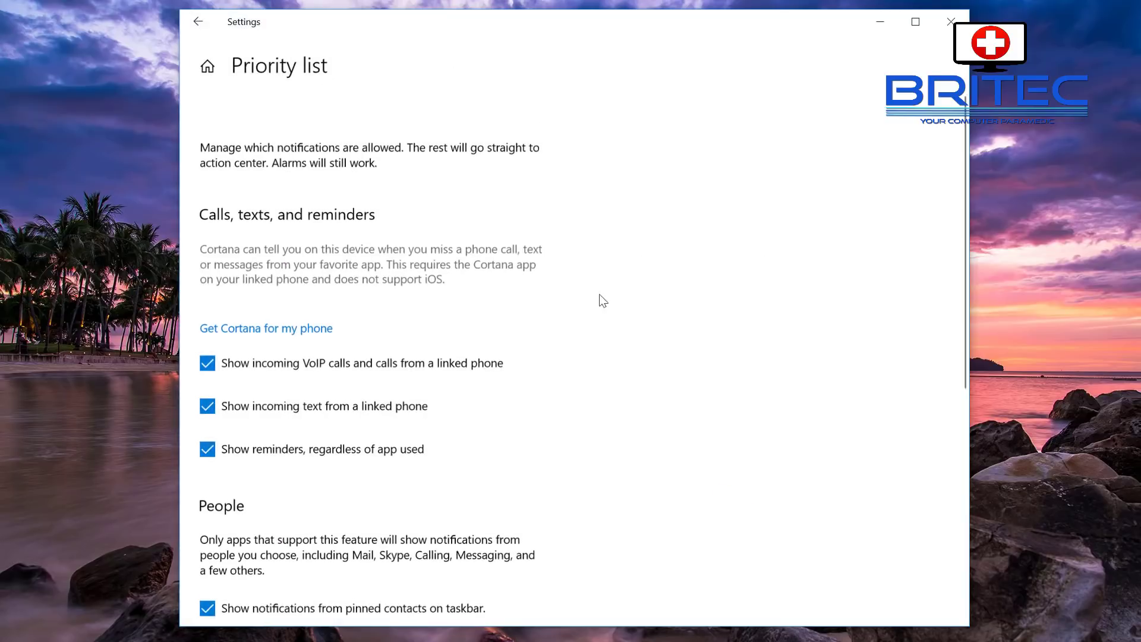
scroll(457, 280, "down", 3)
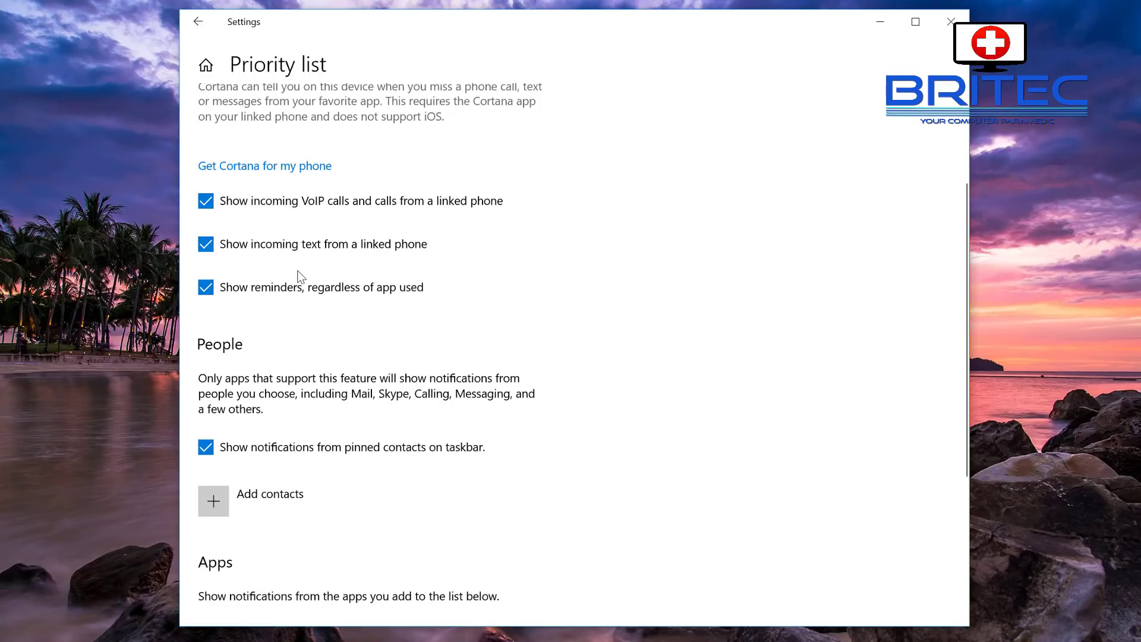
scroll(327, 290, "down", 3)
scroll(249, 356, "down", 2)
scroll(303, 369, "up", 6)
left_click(196, 26)
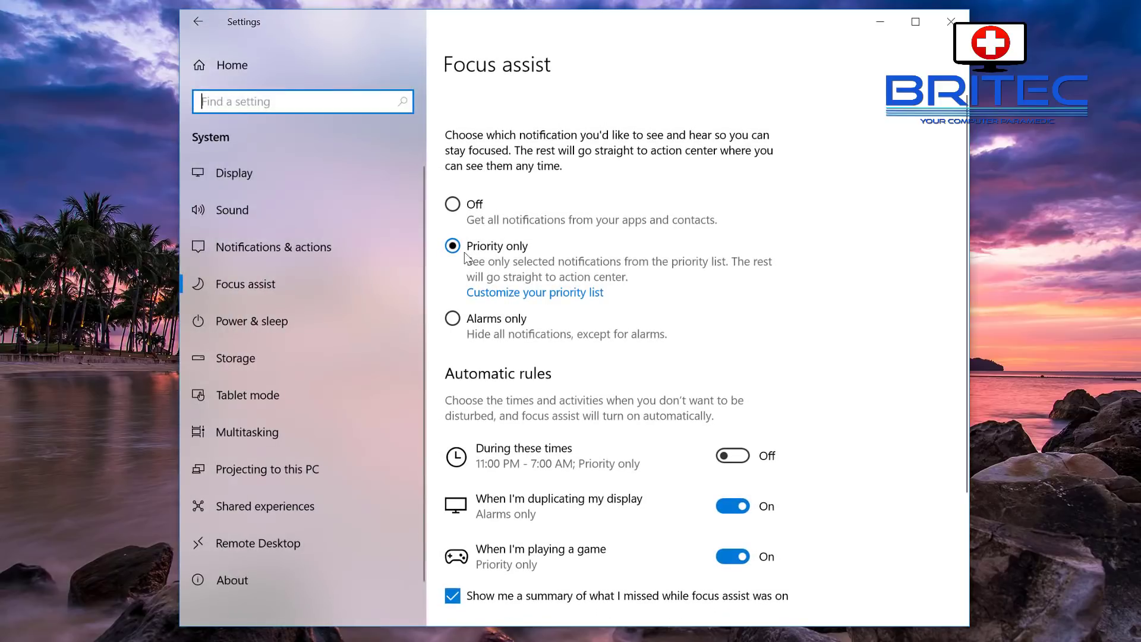
- Set focus assist to Alarms only
left_click(452, 319)
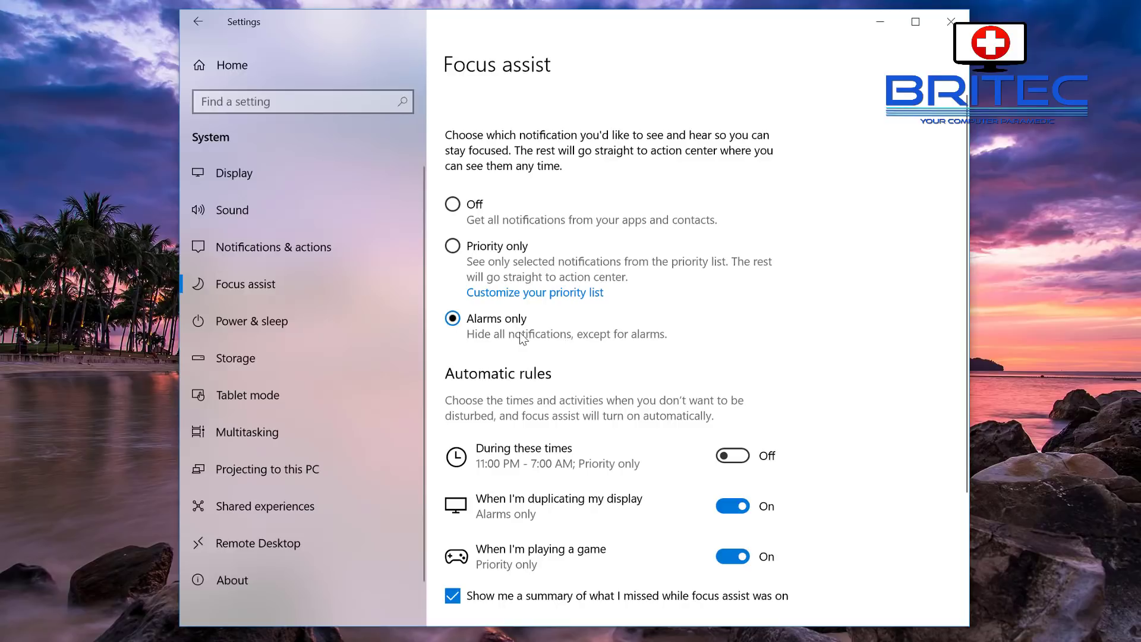
- Turn on the During these times automatic rule, review its schedule and repeat options, and return to Focus assist
scroll(484, 297, "down", 2)
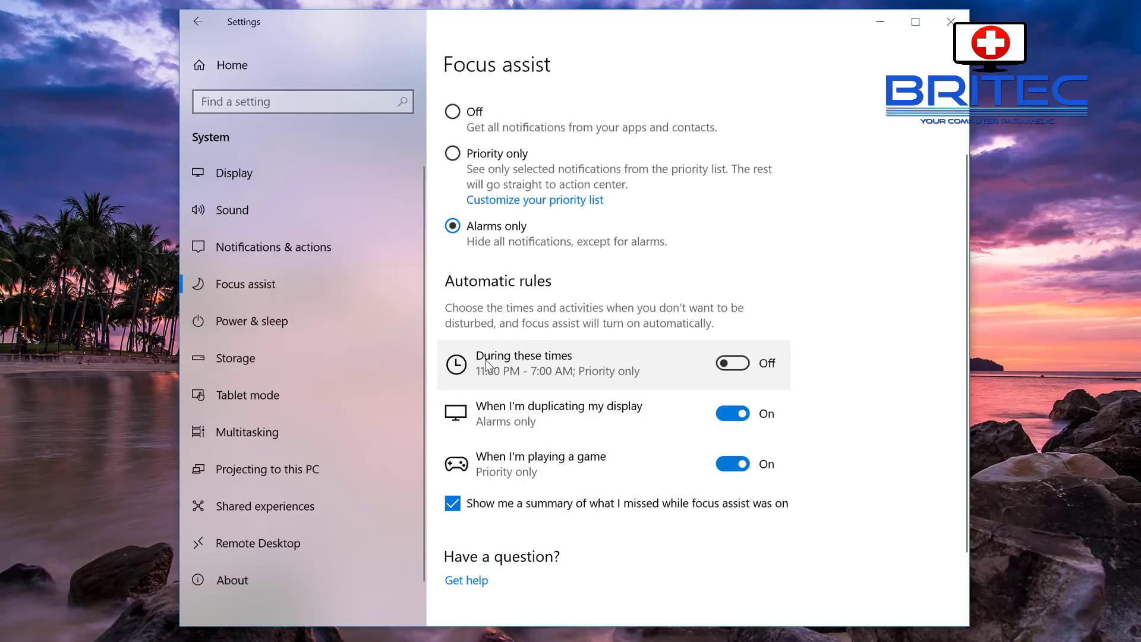
left_click(733, 362)
left_click(539, 378)
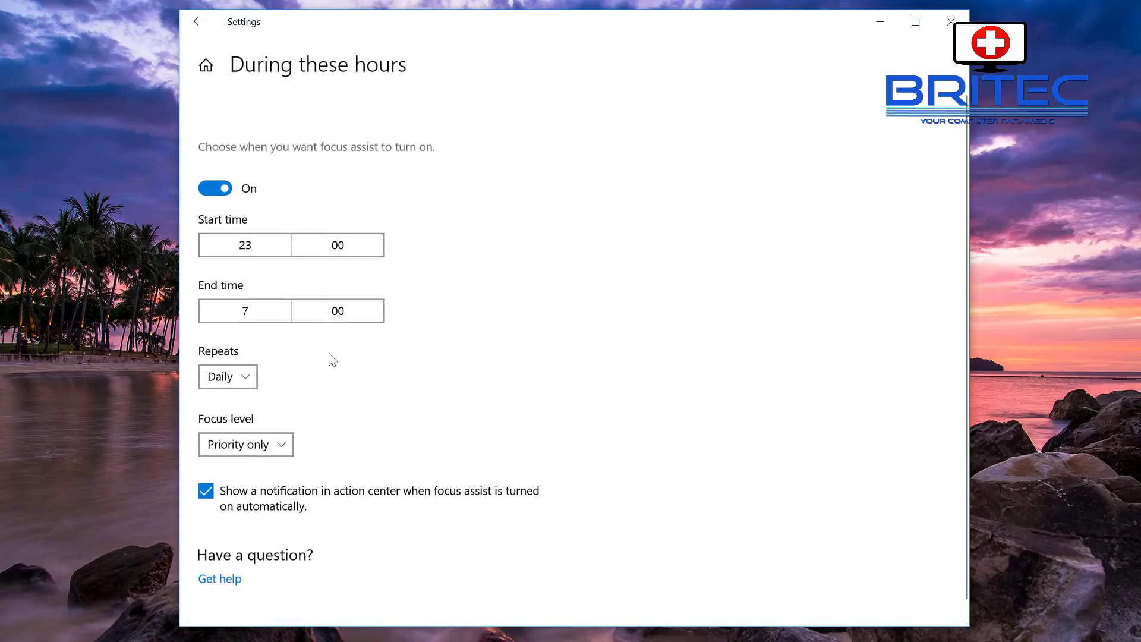
scroll(382, 387, "down", 1)
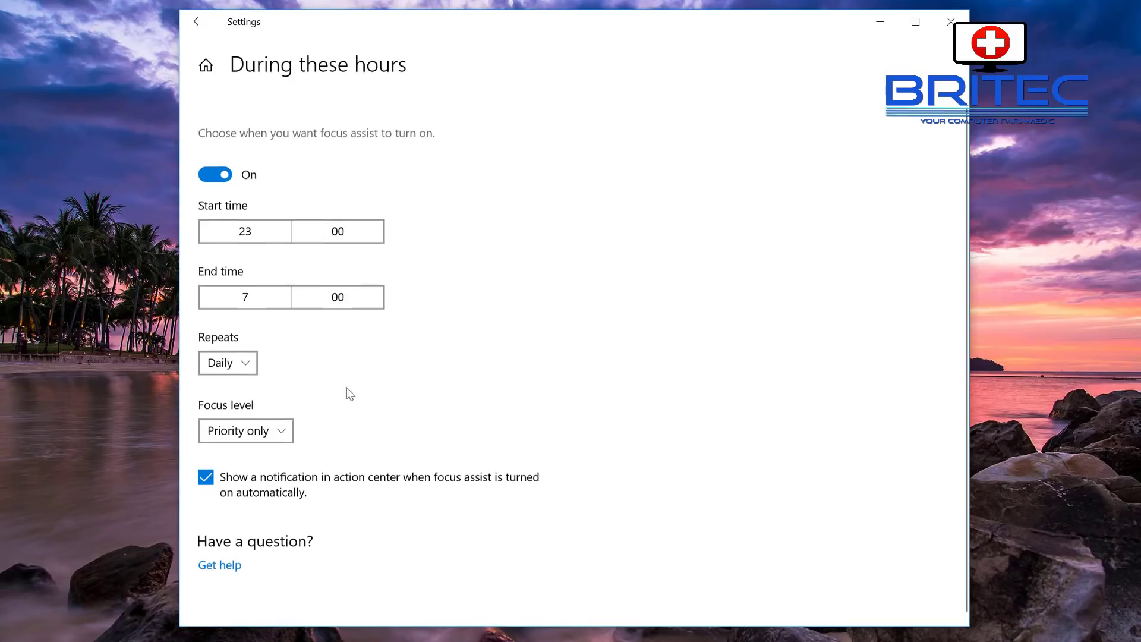
left_click(247, 360)
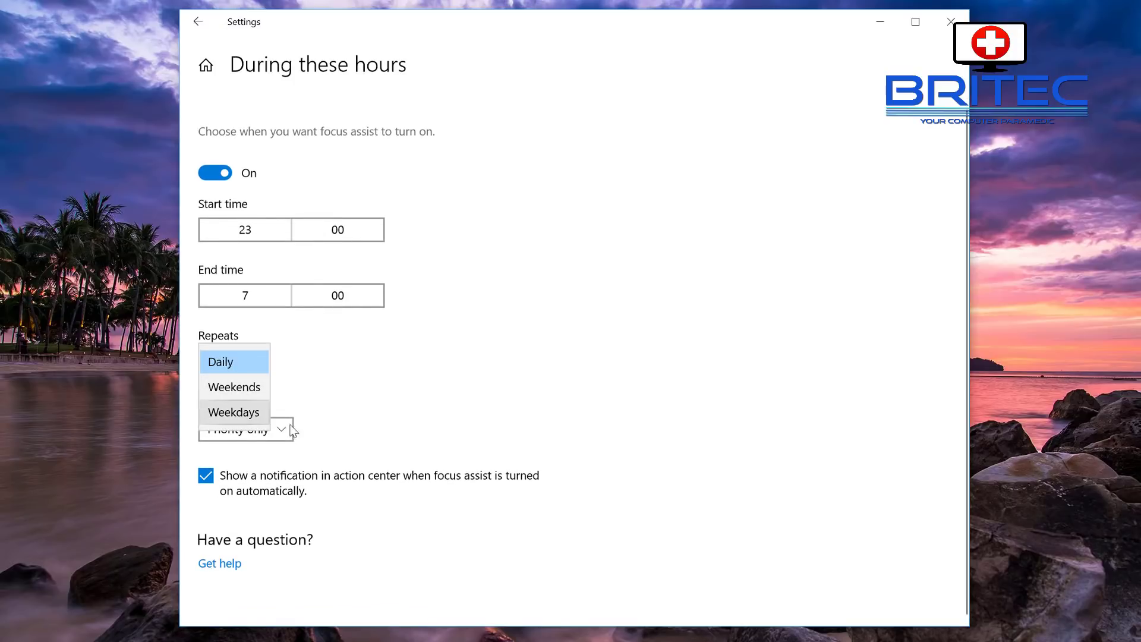
left_click(421, 391)
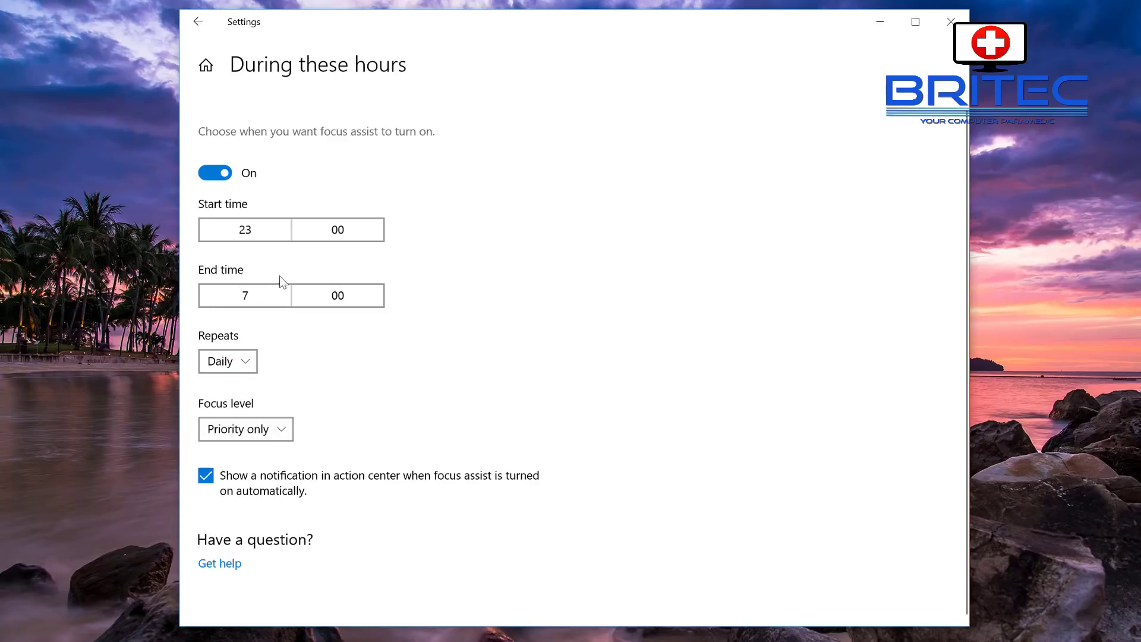
left_click(198, 22)
- Review the focus level choices of the When I'm playing a game rule and return to Focus assist
scroll(573, 414, "down", 3)
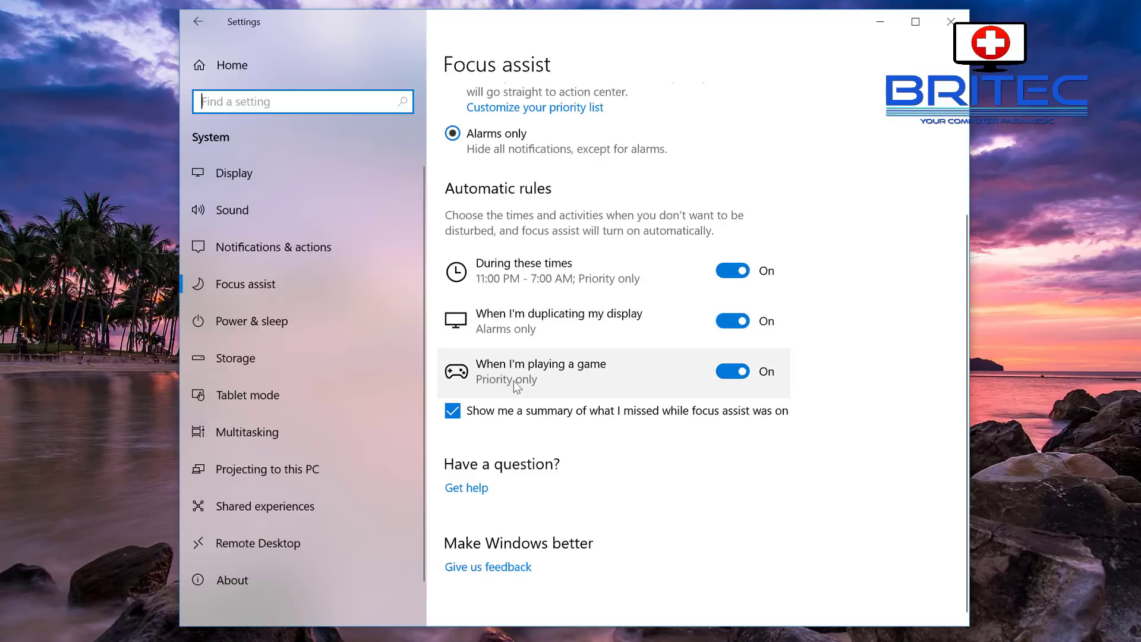
left_click(564, 381)
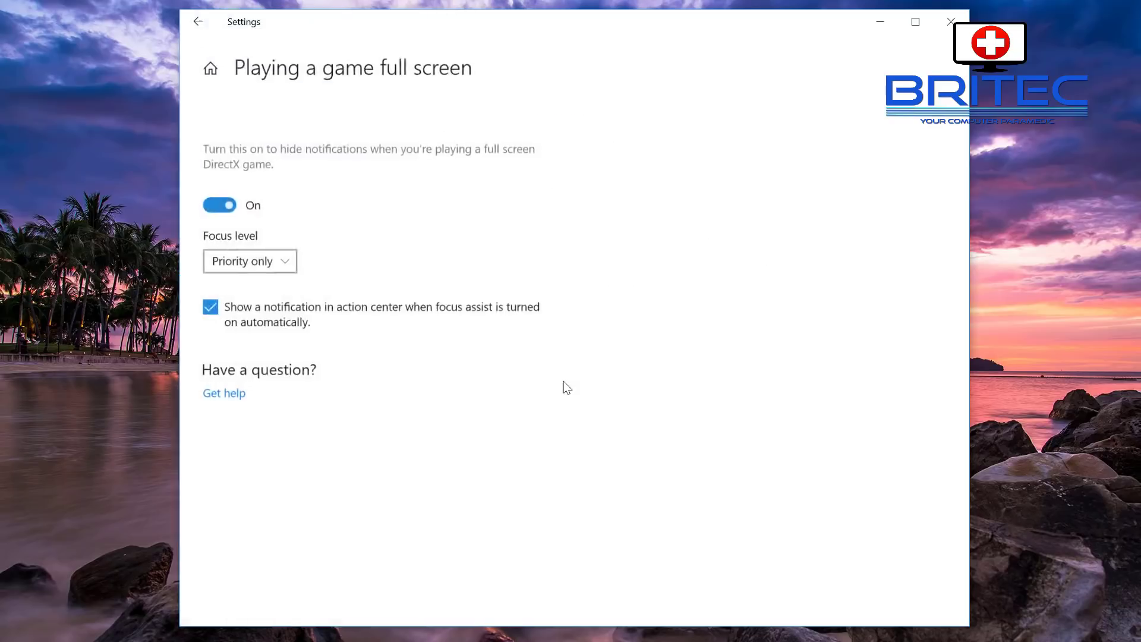
left_click(251, 264)
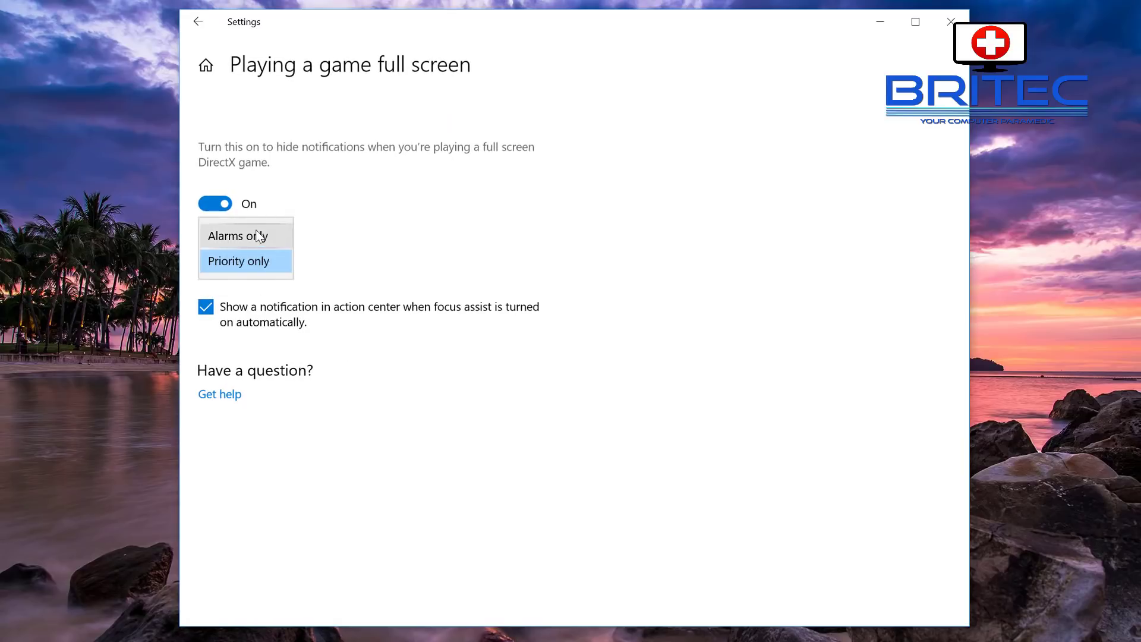
left_click(389, 246)
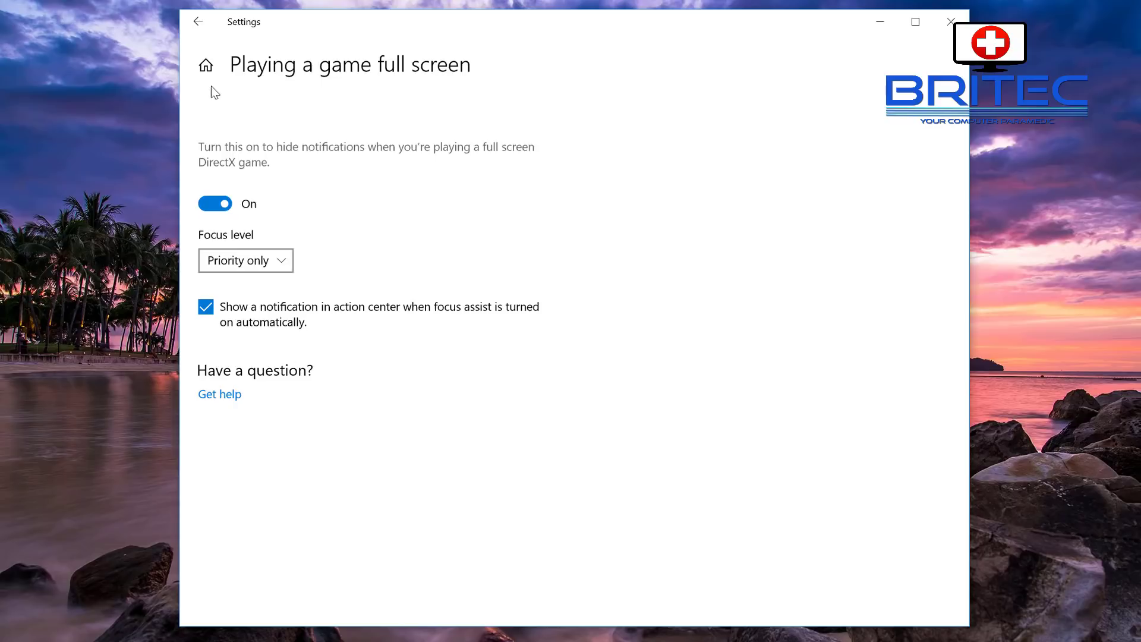
left_click(198, 27)
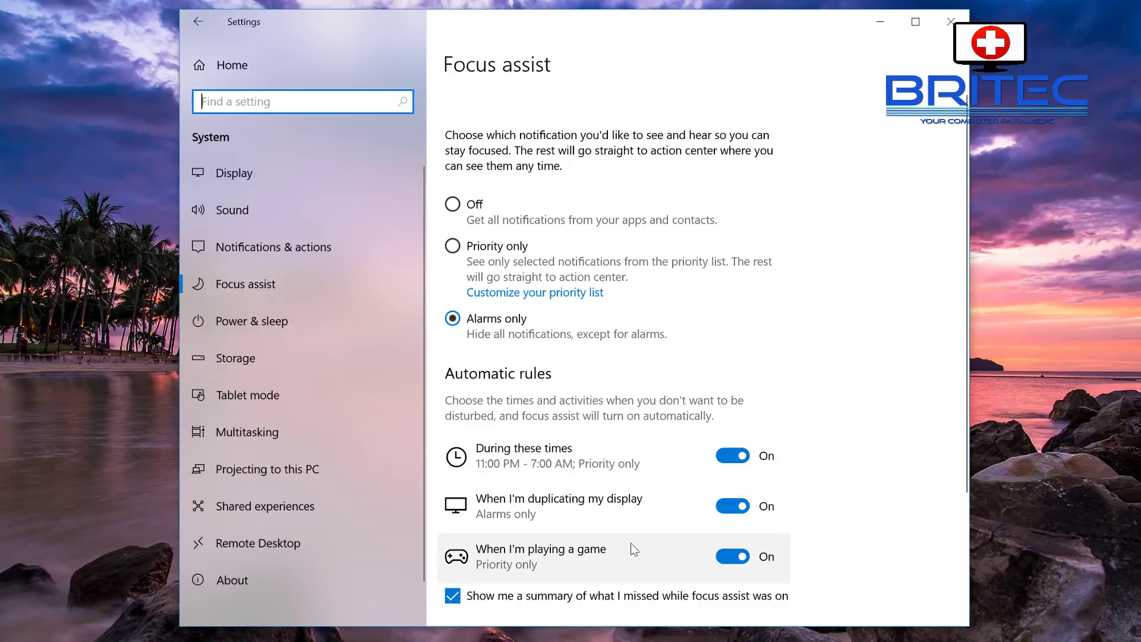
- Set focus assist to Off and close the Settings window
scroll(624, 542, "down", 3)
scroll(605, 450, "up", 3)
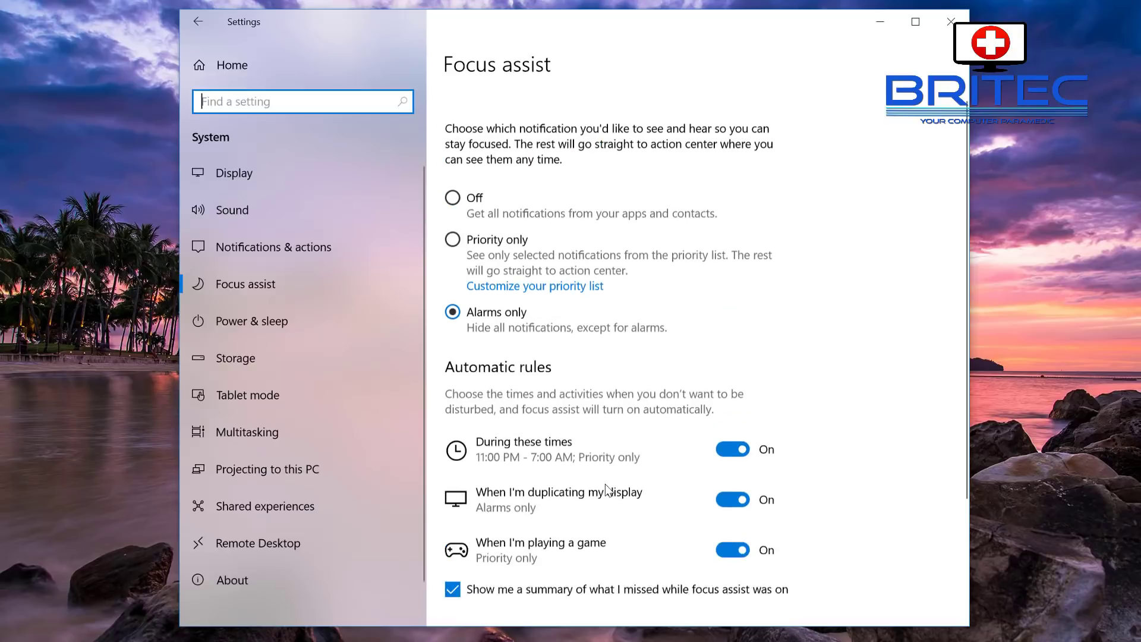
left_click(473, 217)
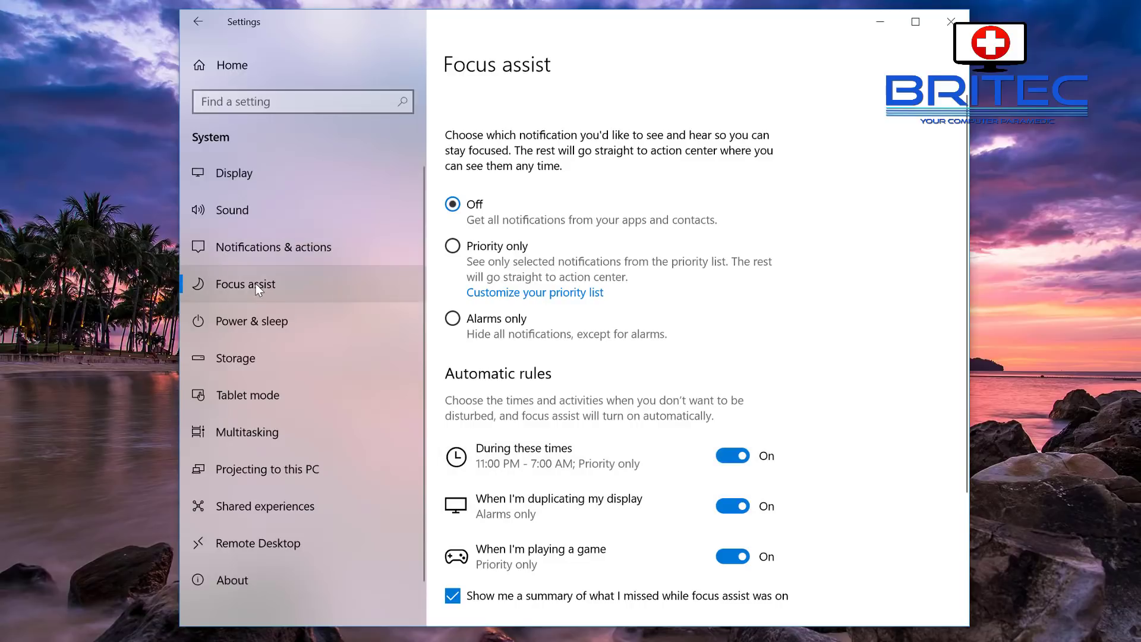
left_click(950, 22)
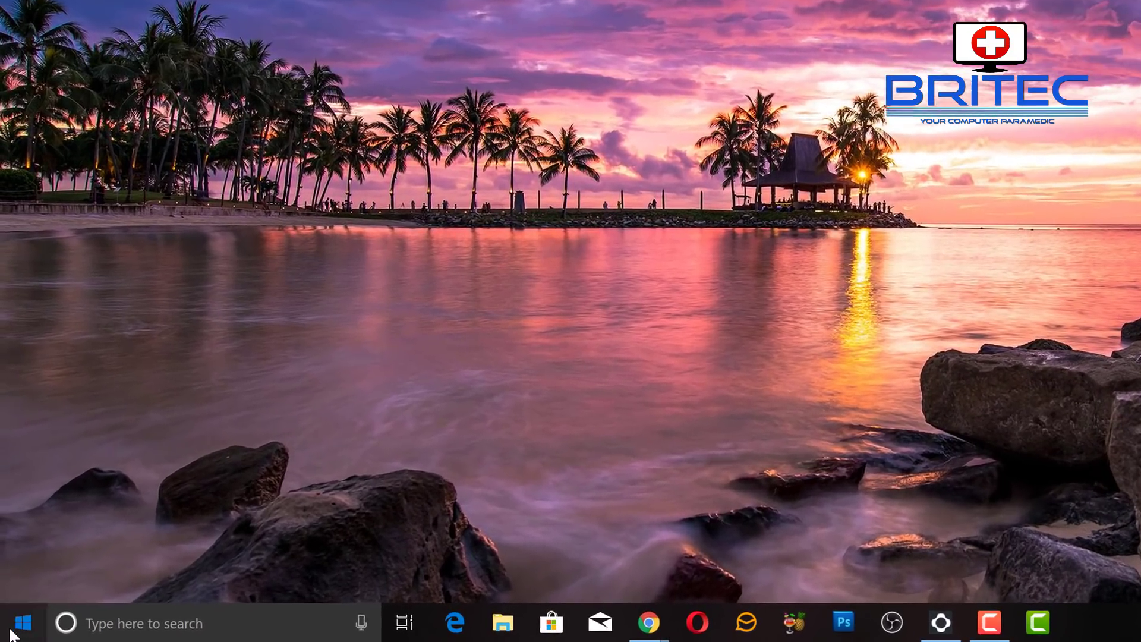
- Open Windows Settings and go to the Privacy settings
left_click(16, 628)
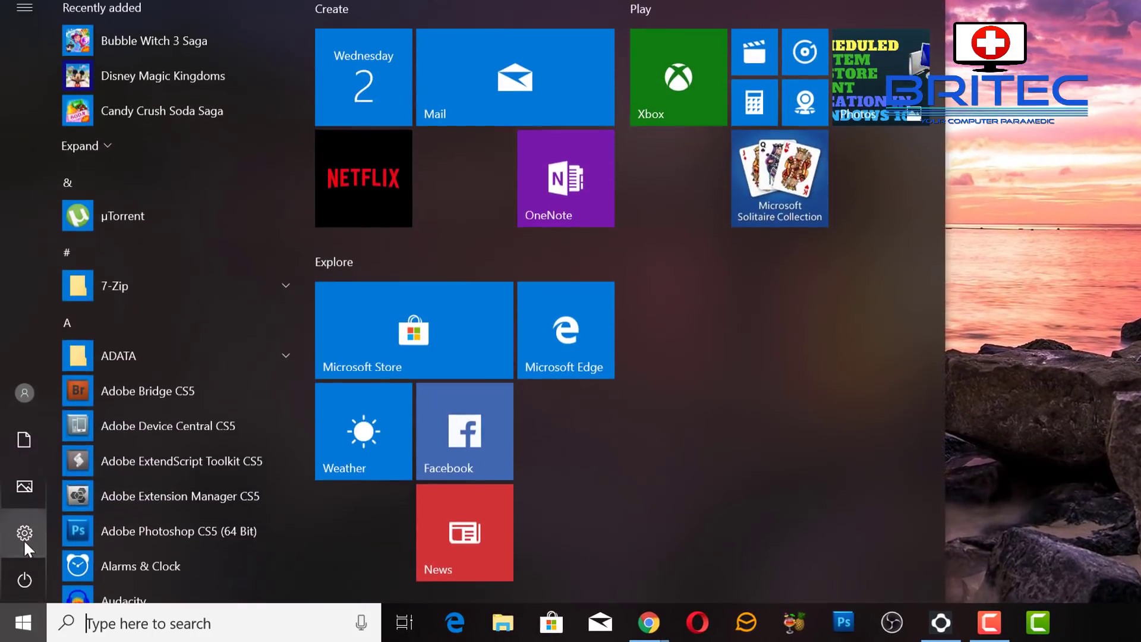
left_click(17, 566)
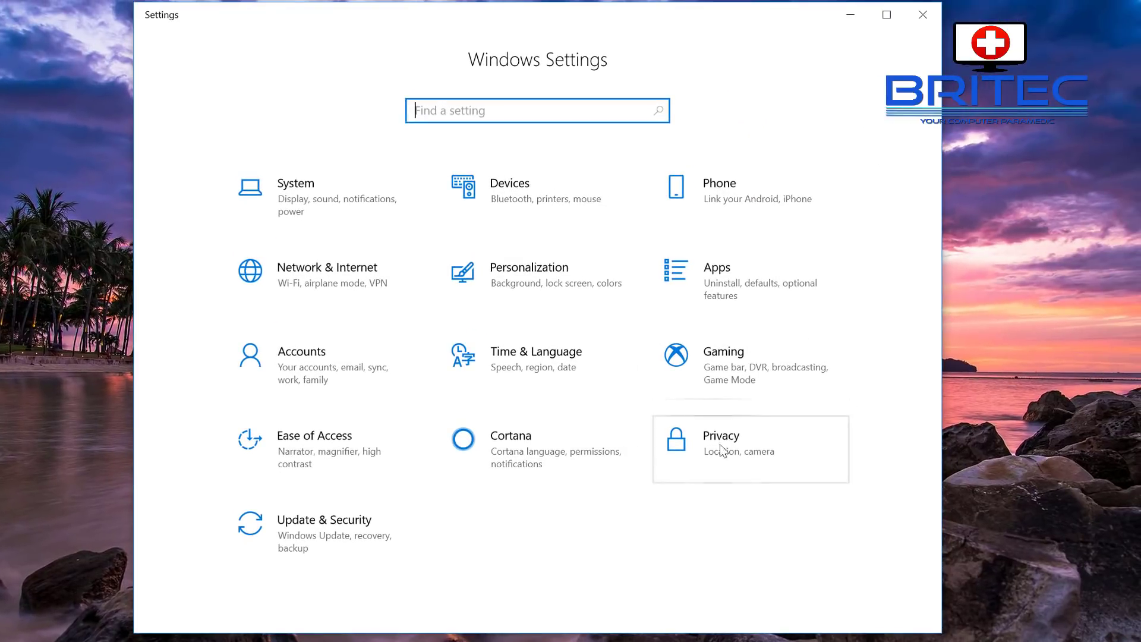
left_click(732, 458)
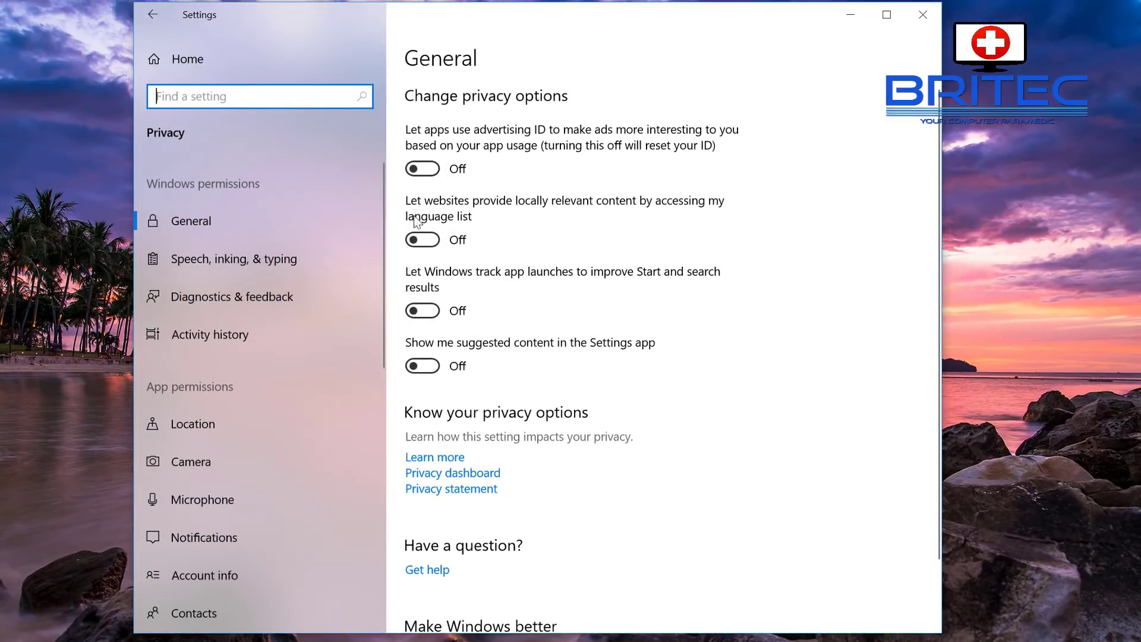
- Review the Diagnostics & feedback privacy options and delete the diagnostic data collected from this device
left_click(206, 303)
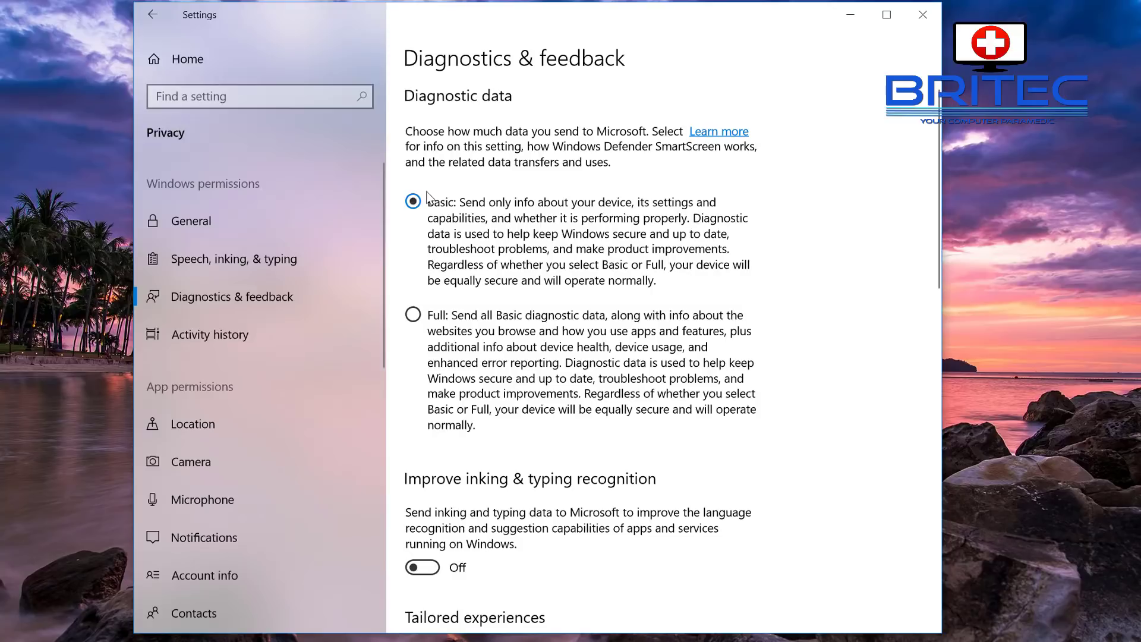
scroll(618, 306, "down", 6)
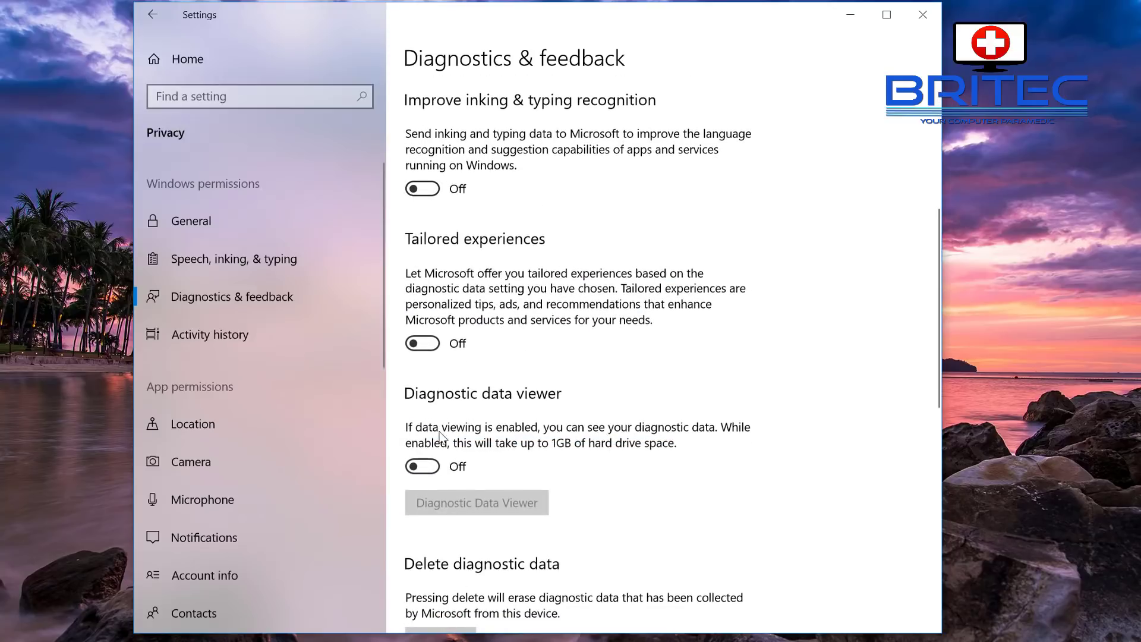
scroll(444, 437, "down", 2)
scroll(459, 384, "down", 2)
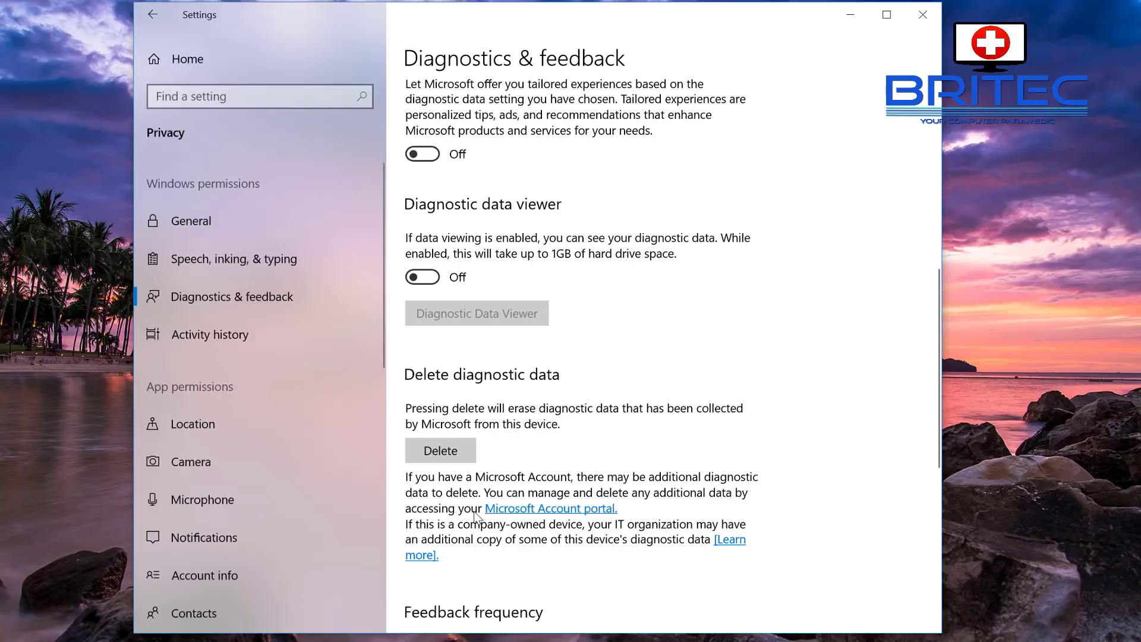
left_click(439, 453)
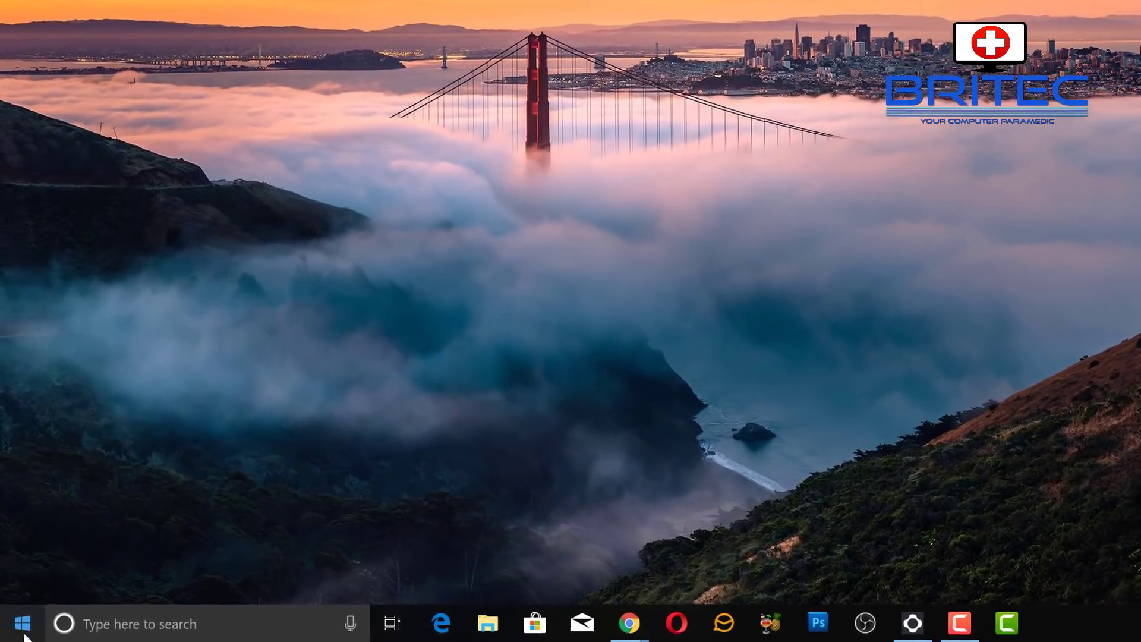
- Open Windows Defender Security Center from the Windows Security page in the Update & Security settings, and reposition its window
left_click(12, 635)
left_click(25, 543)
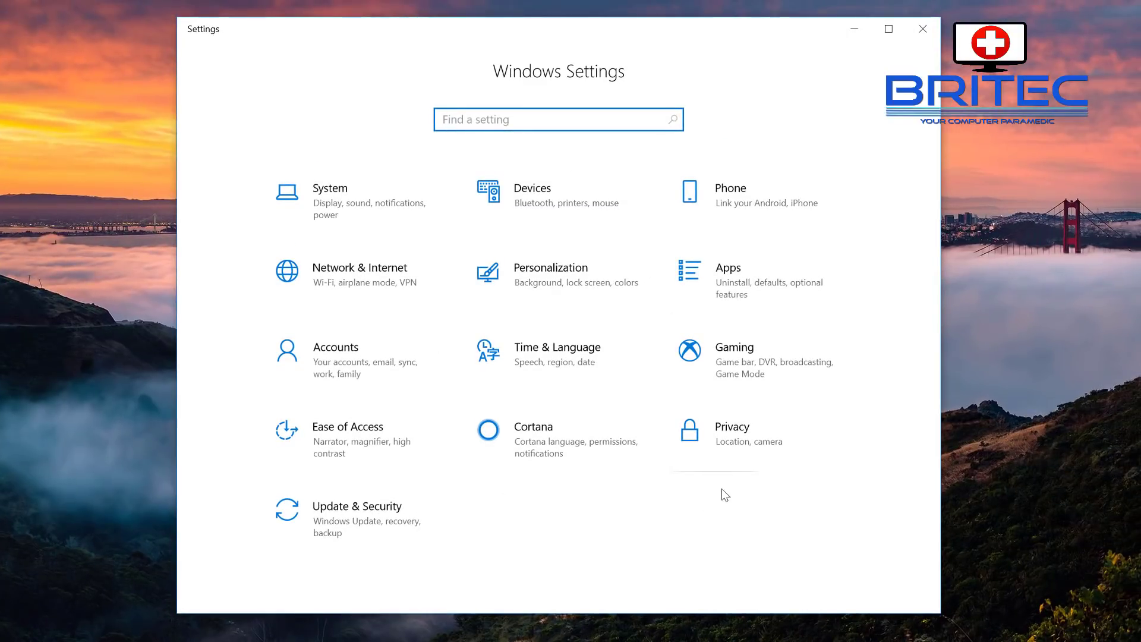
left_click(377, 516)
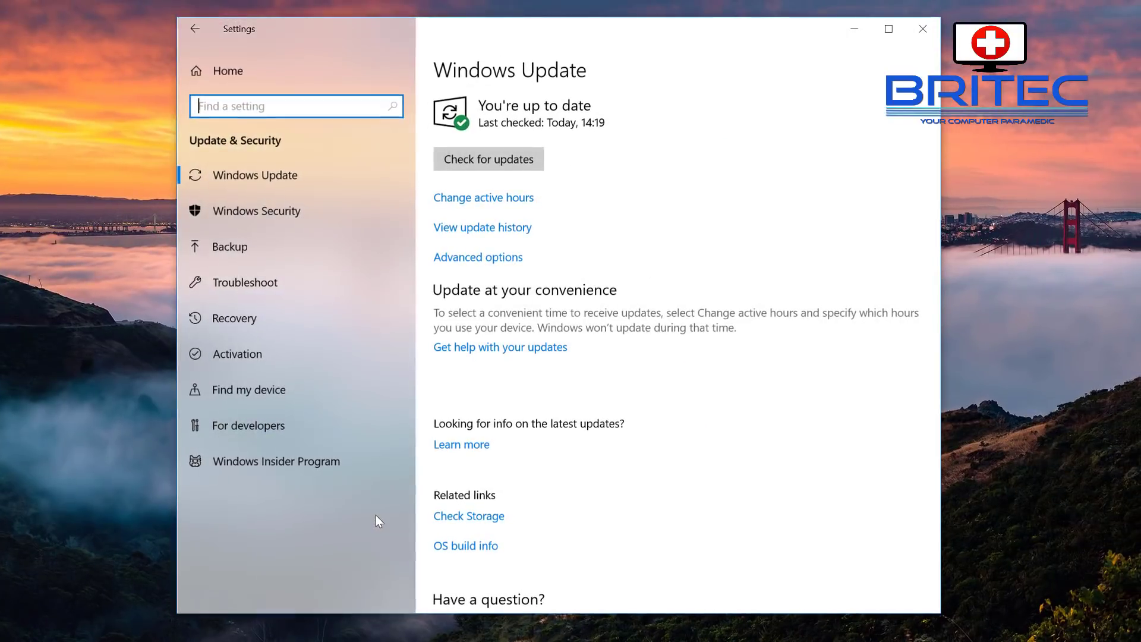
left_click(308, 209)
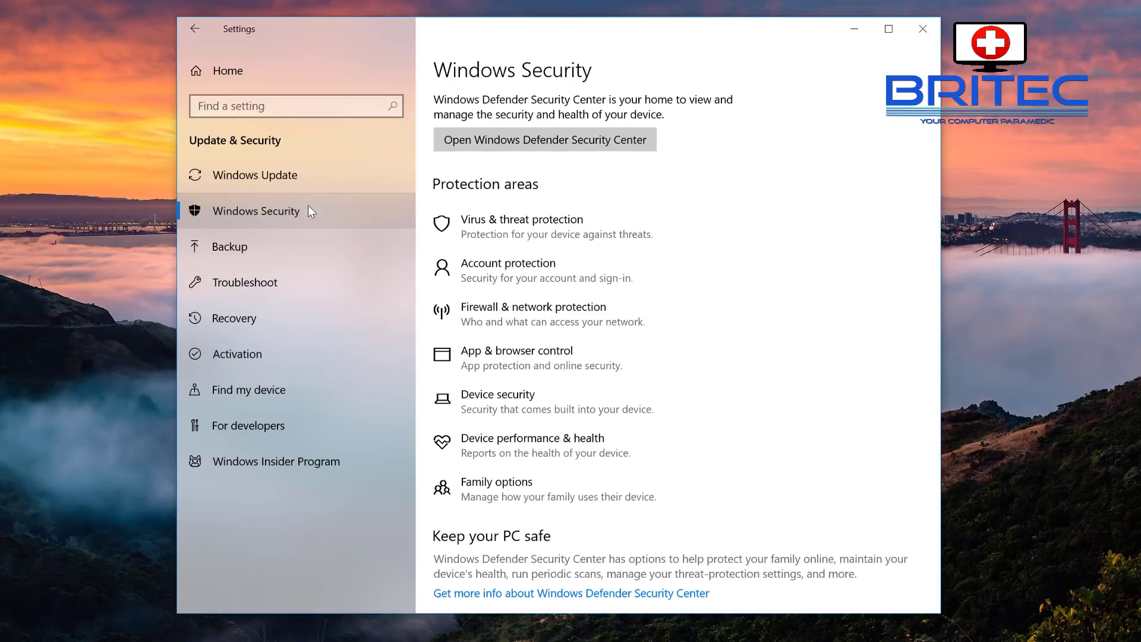
left_click(551, 139)
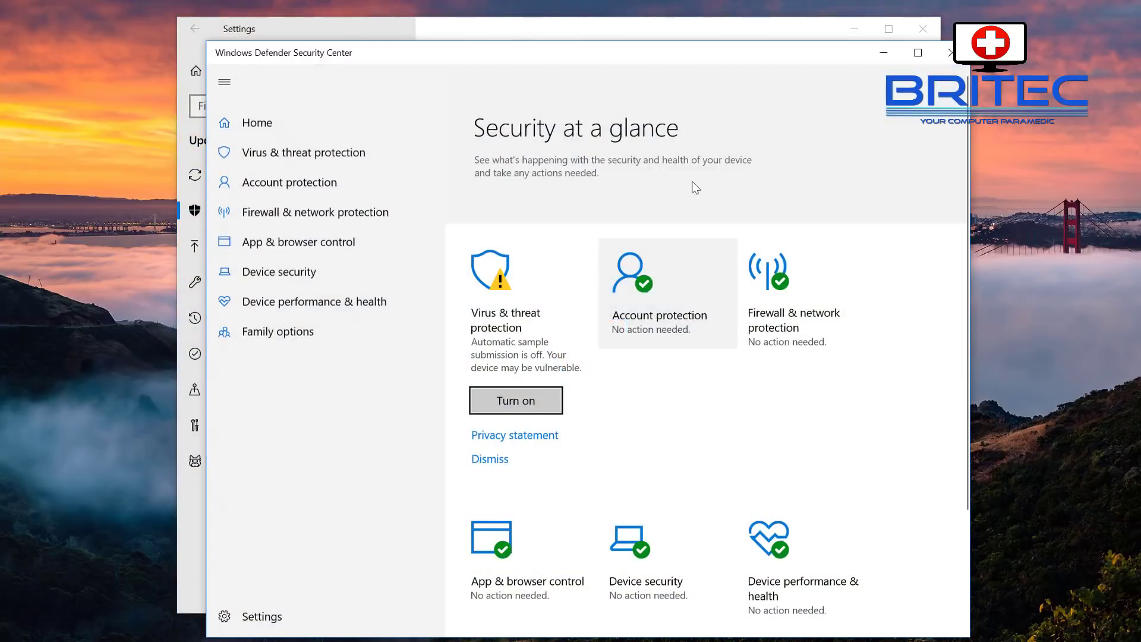
left_click_drag(587, 45, 592, 30)
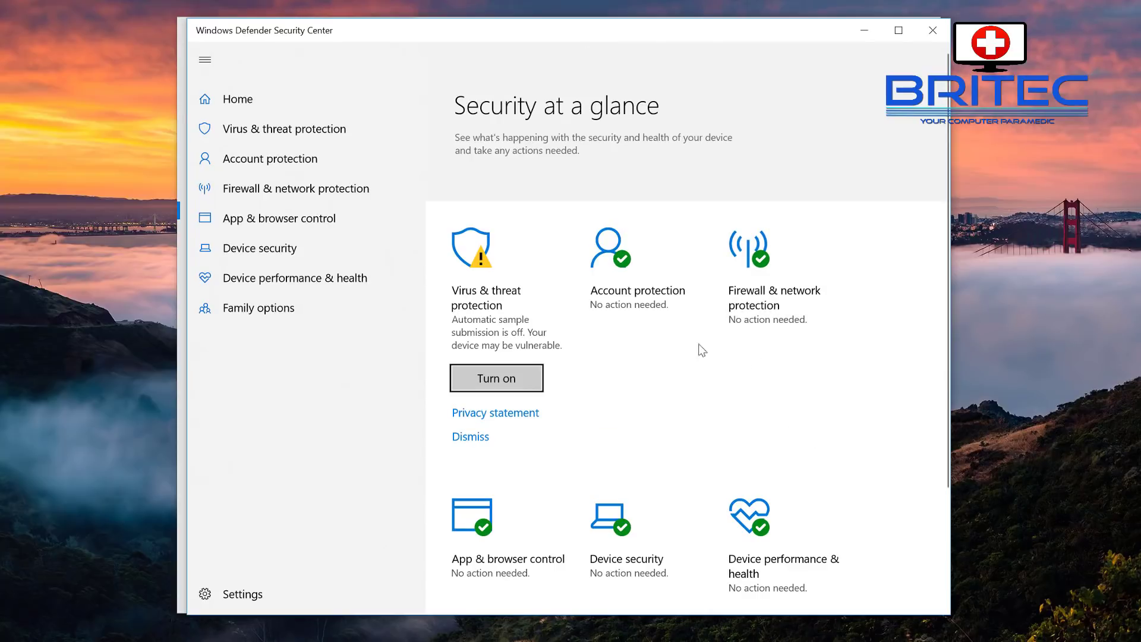
- Open the Dynamic lock settings from Account protection, review the sign-in options from Windows Hello to Privacy, and close Settings
left_click(619, 305)
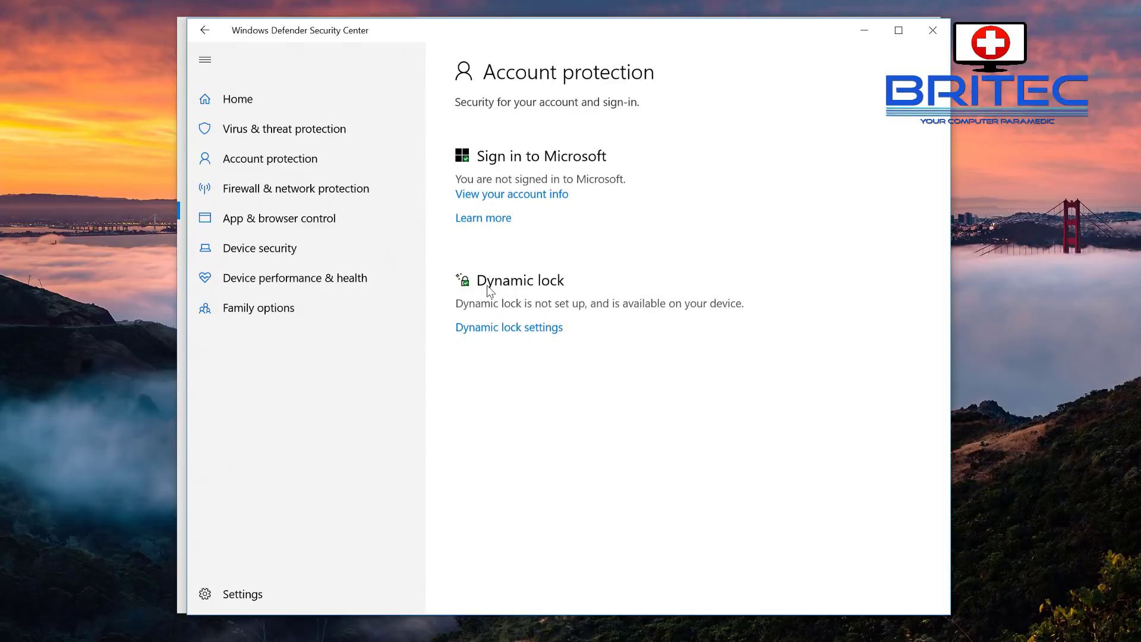
left_click(502, 326)
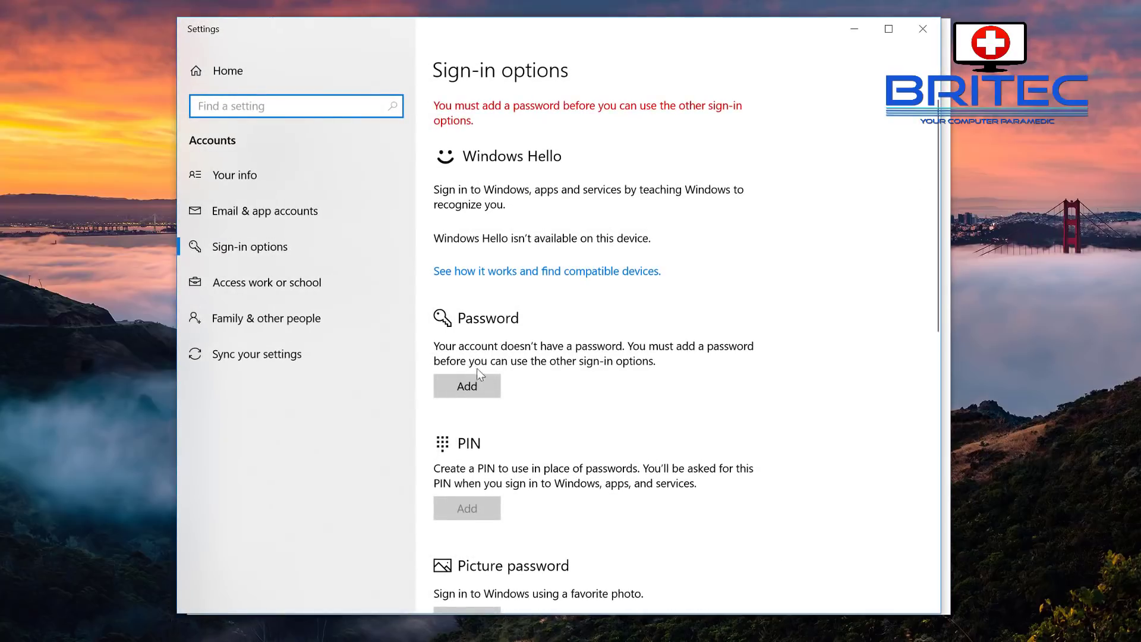
scroll(634, 381, "down", 3)
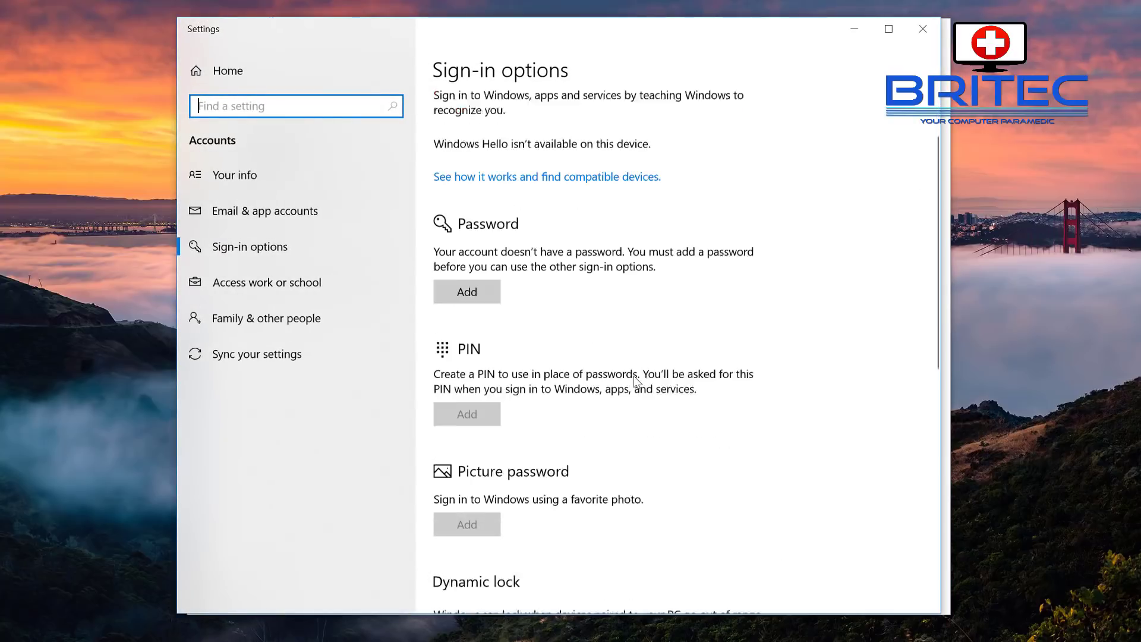
scroll(633, 381, "up", 3)
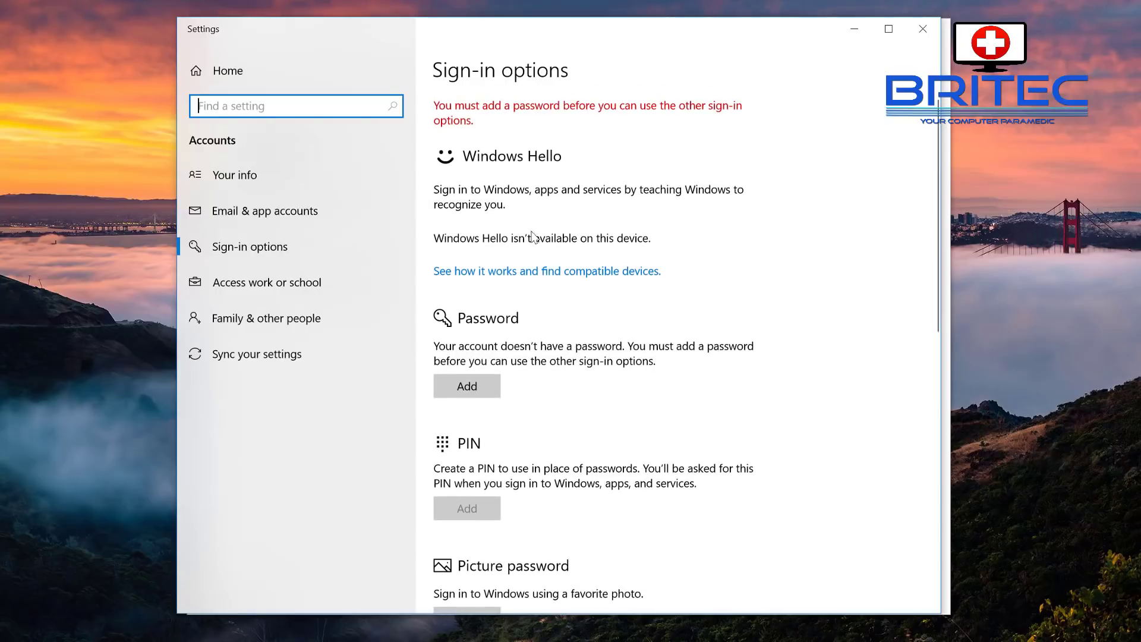
scroll(511, 458, "down", 3)
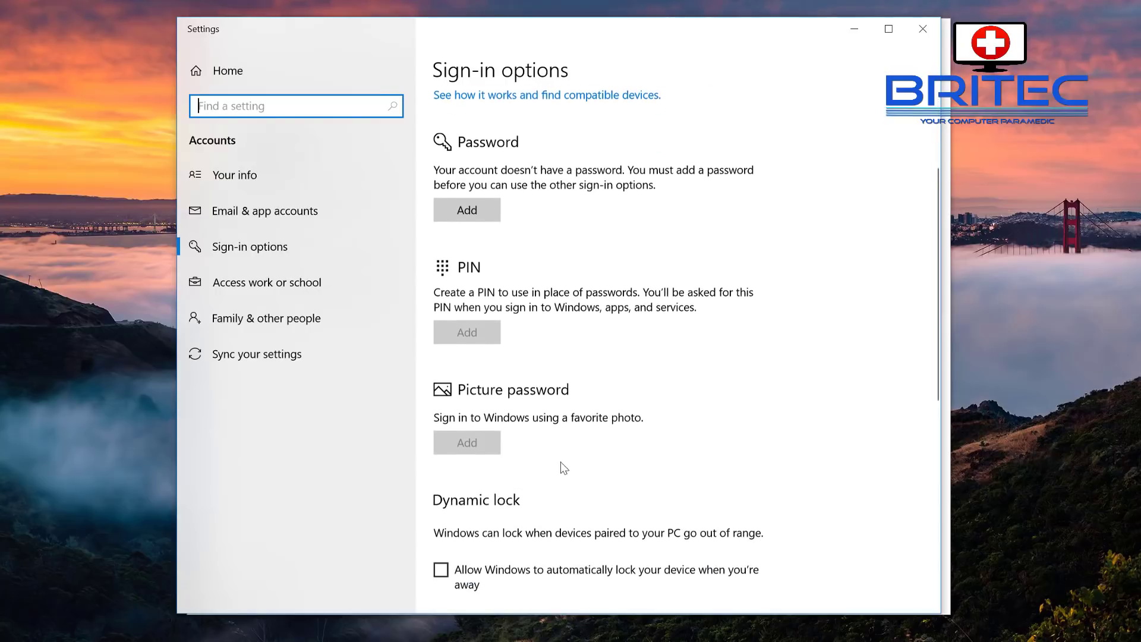
scroll(617, 437, "down", 6)
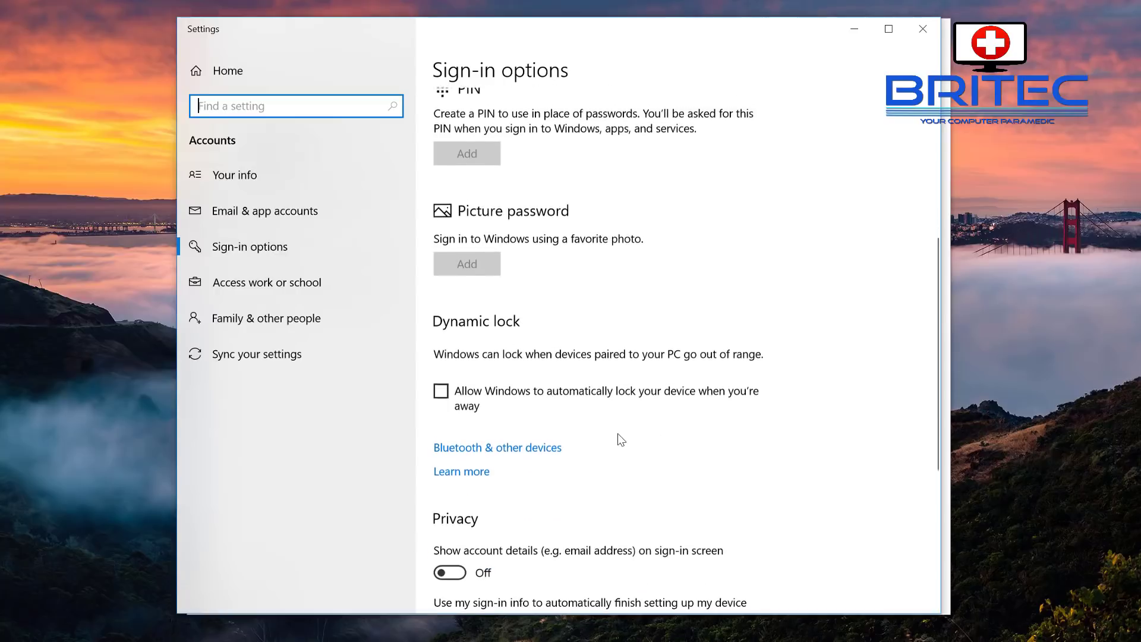
scroll(605, 445, "down", 3)
scroll(603, 438, "up", 8)
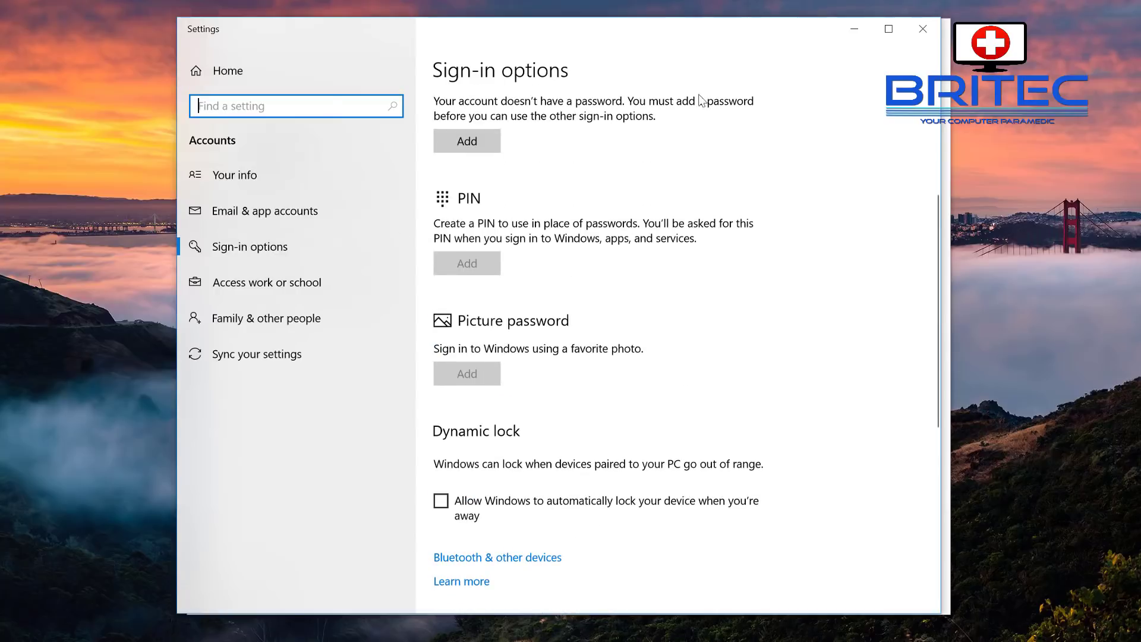
left_click(934, 28)
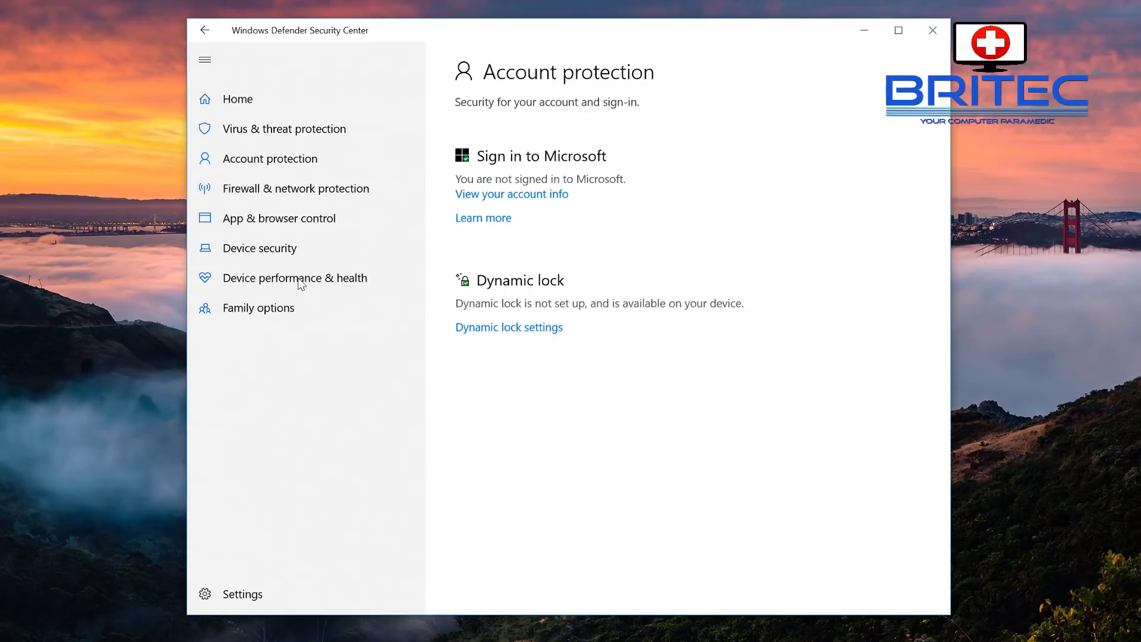
- Review the Device security page from the Windows Defender Security Center overview, and return to the overview
left_click(204, 30)
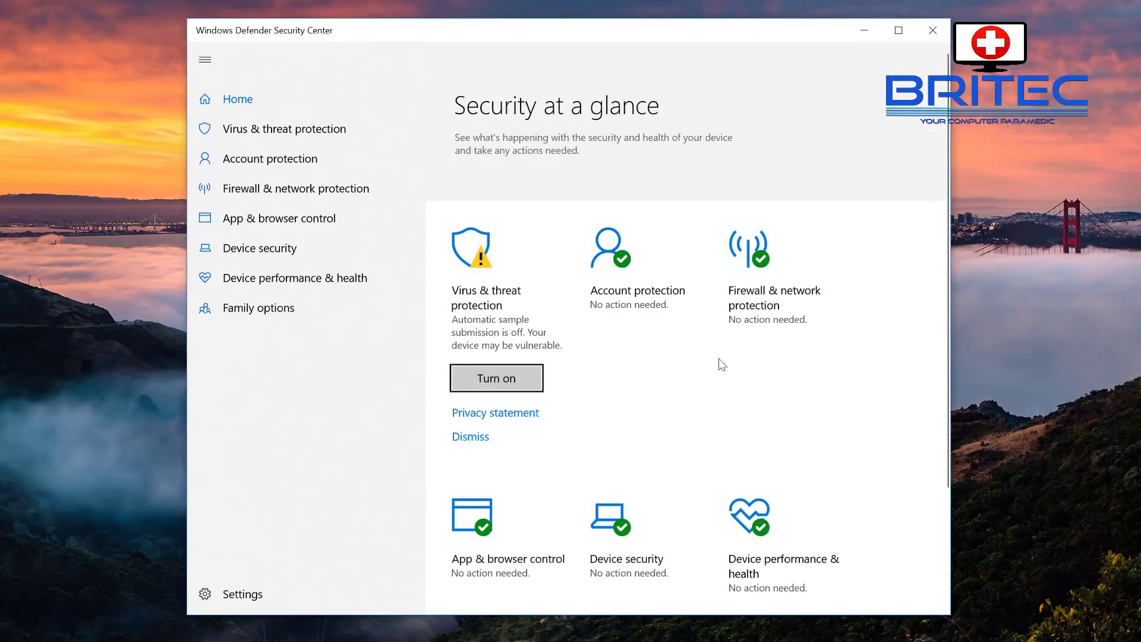
scroll(753, 357, "down", 3)
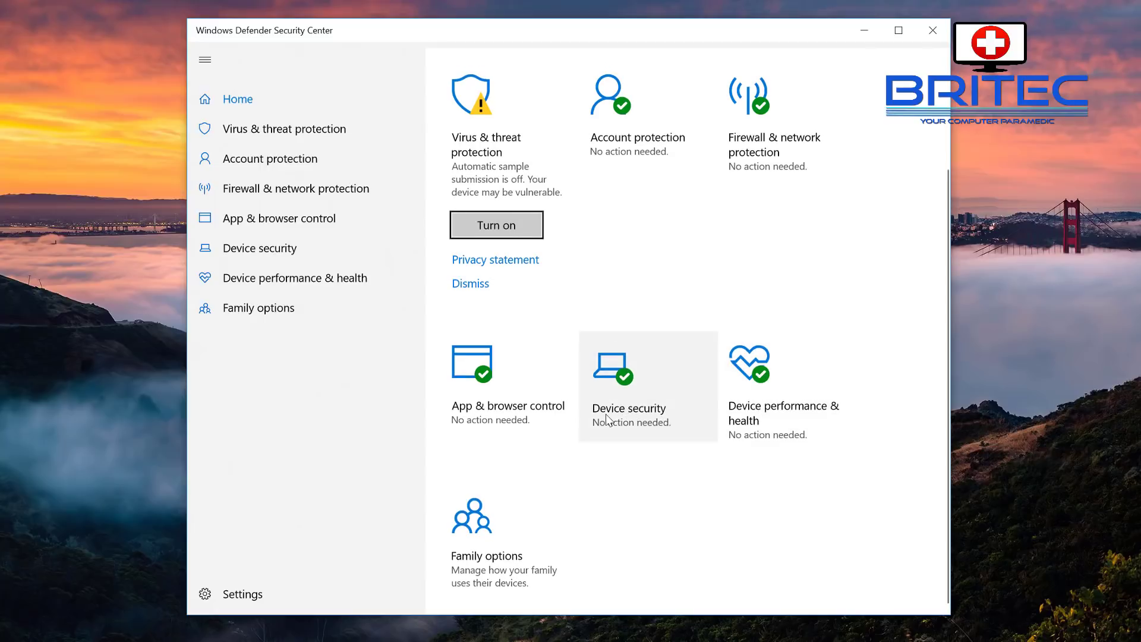
left_click(648, 419)
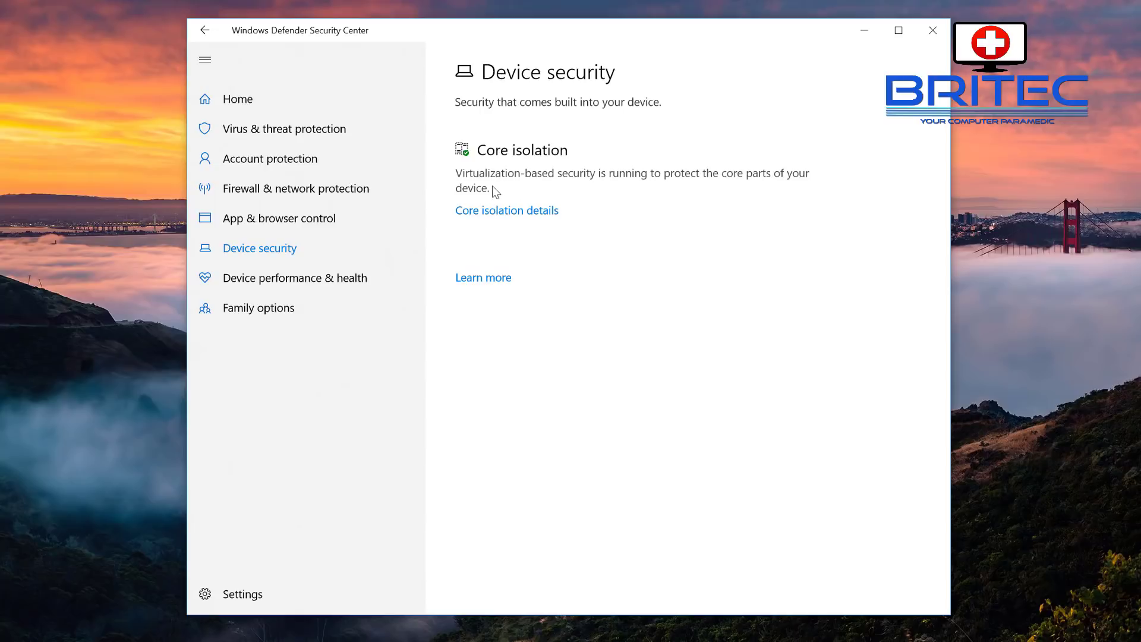
left_click(203, 31)
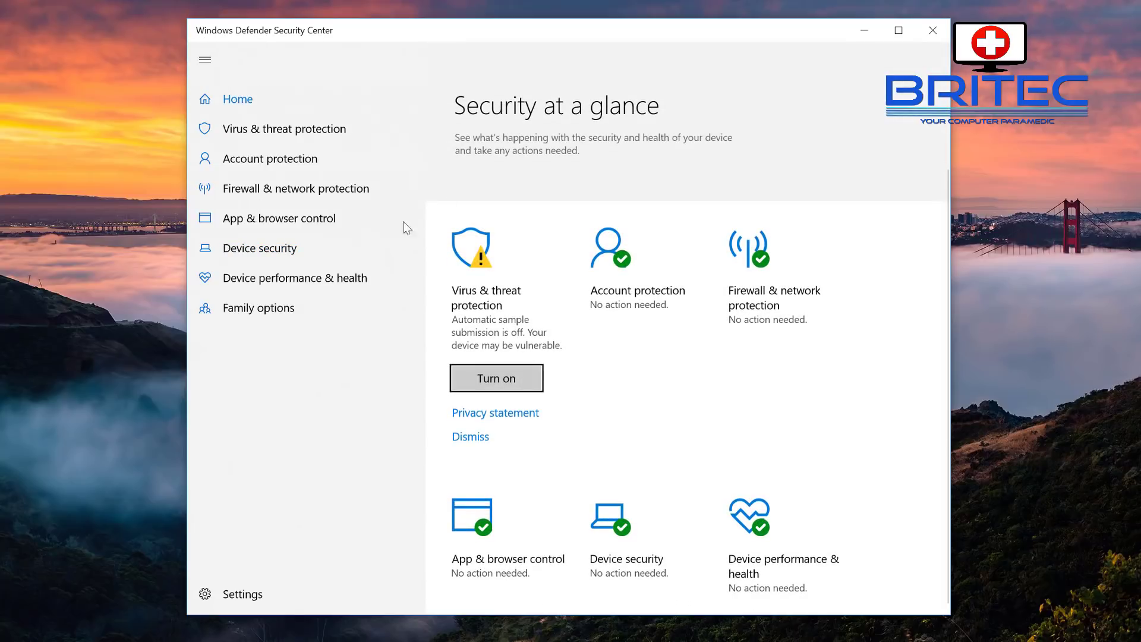
- Review the Virus & threat protection page and open its Ransomware protection settings
left_click(292, 140)
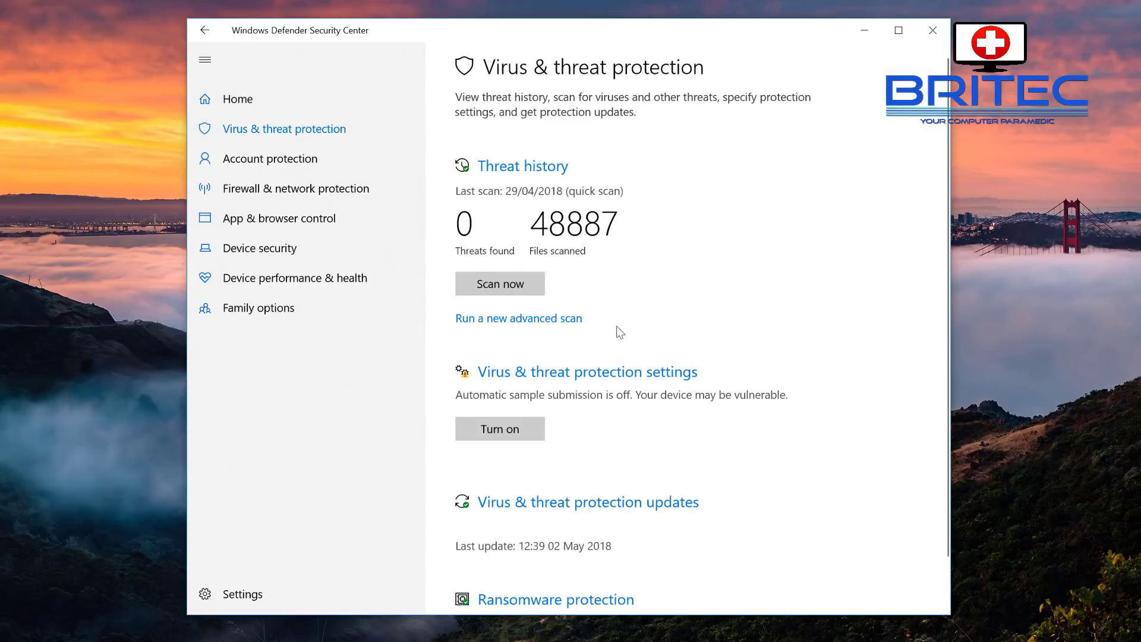
scroll(633, 357, "down", 1)
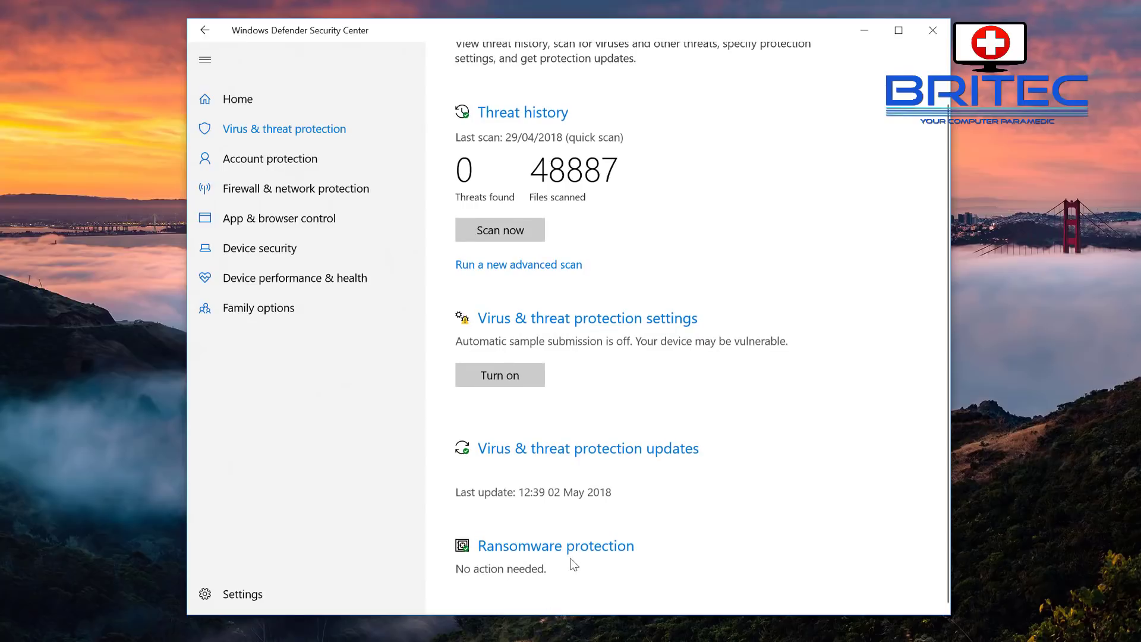
left_click(598, 556)
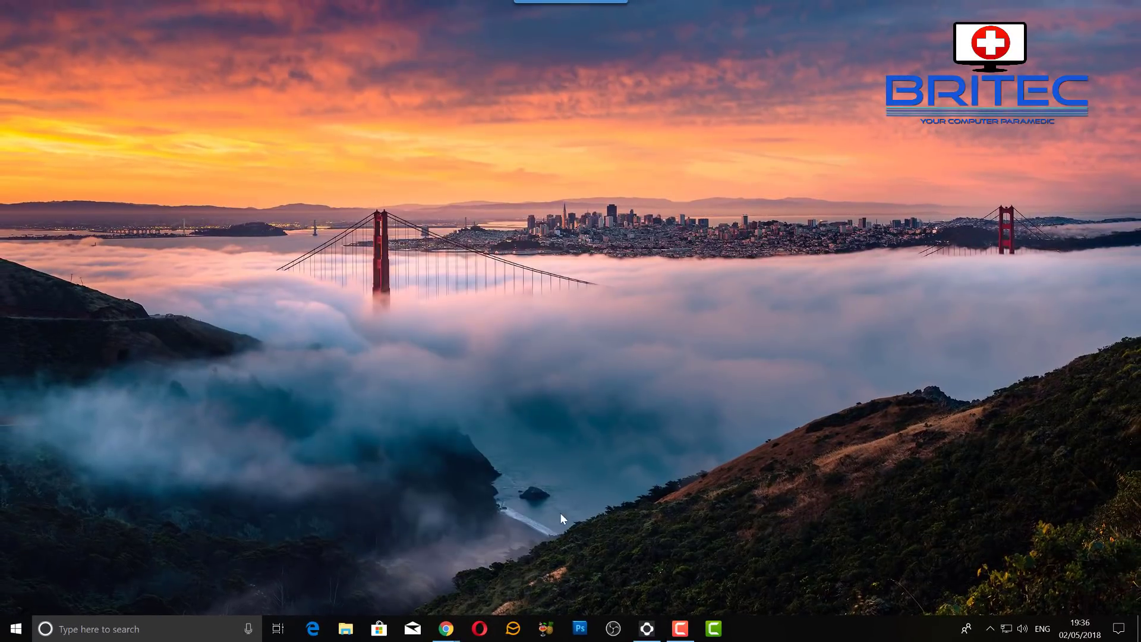
- Open Timeline in Task View and clear all activities from Earlier Today
left_click(277, 629)
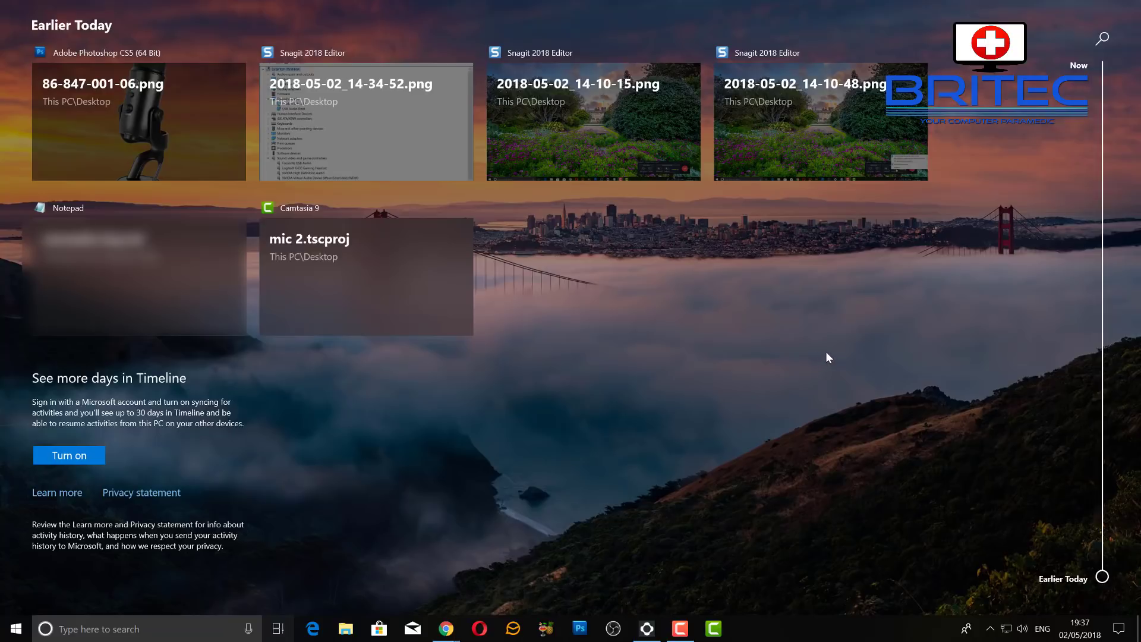
scroll(621, 315, "up", 1)
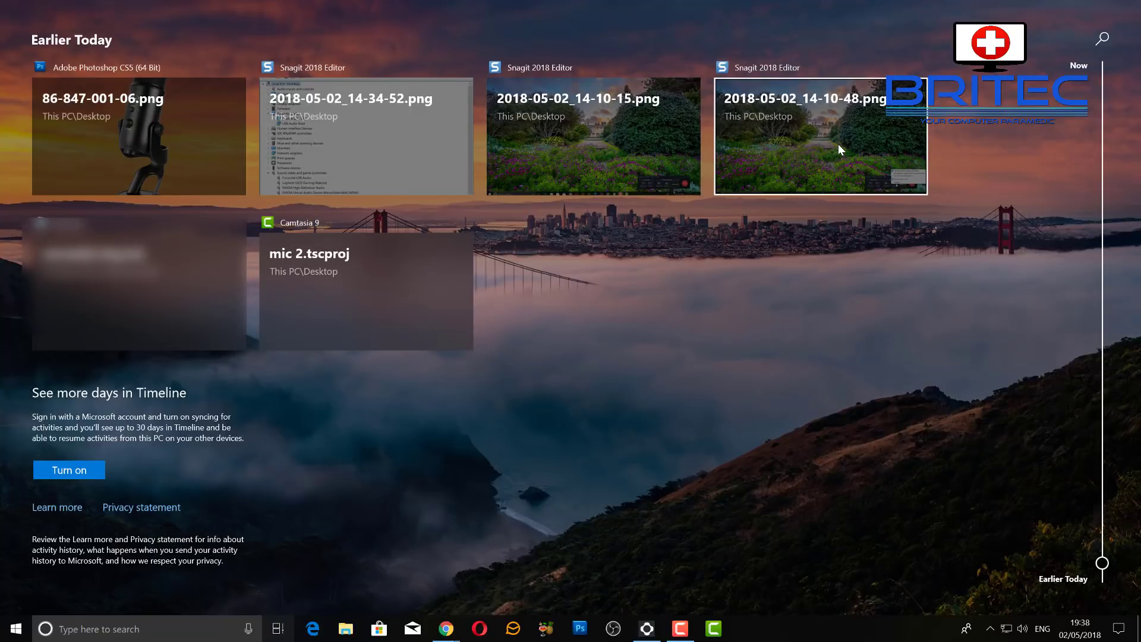
right_click(101, 129)
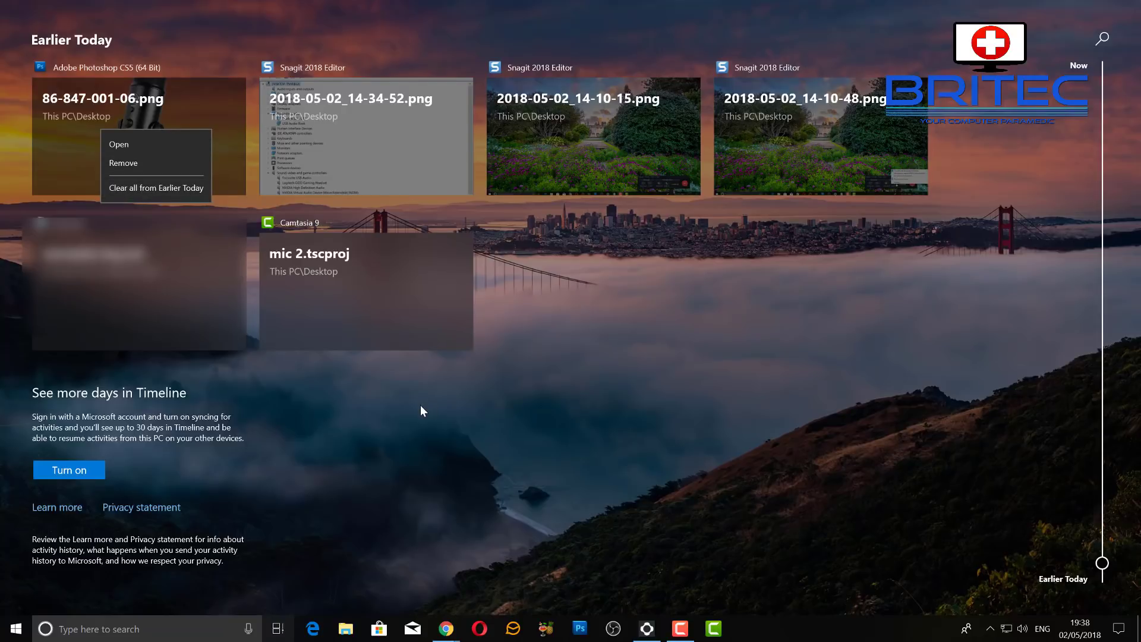
left_click(155, 190)
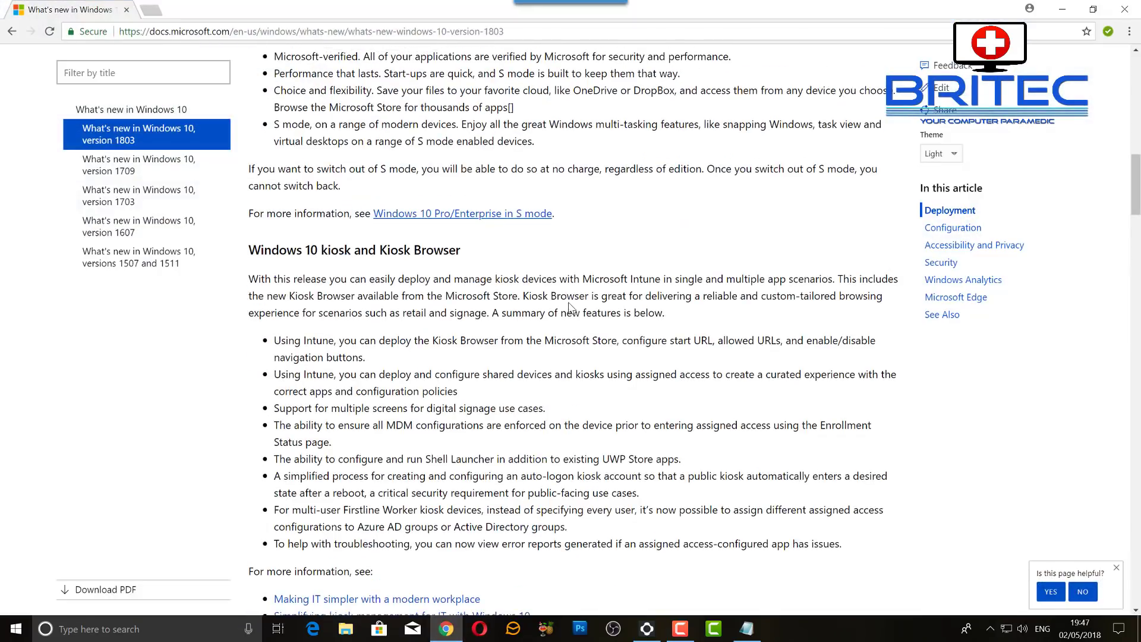
- Look through the What's new in Windows 10, version 1803 article from its introduction to the Windows Setup section, and minimize the browser
scroll(569, 307, "up", 15)
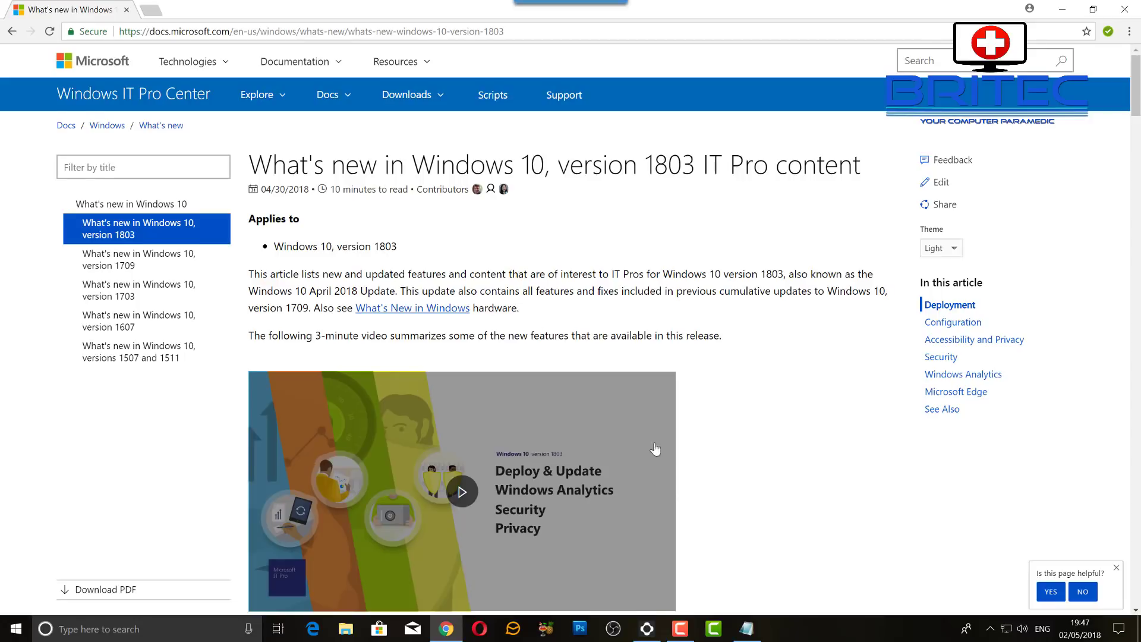
scroll(661, 443, "down", 12)
scroll(662, 442, "down", 8)
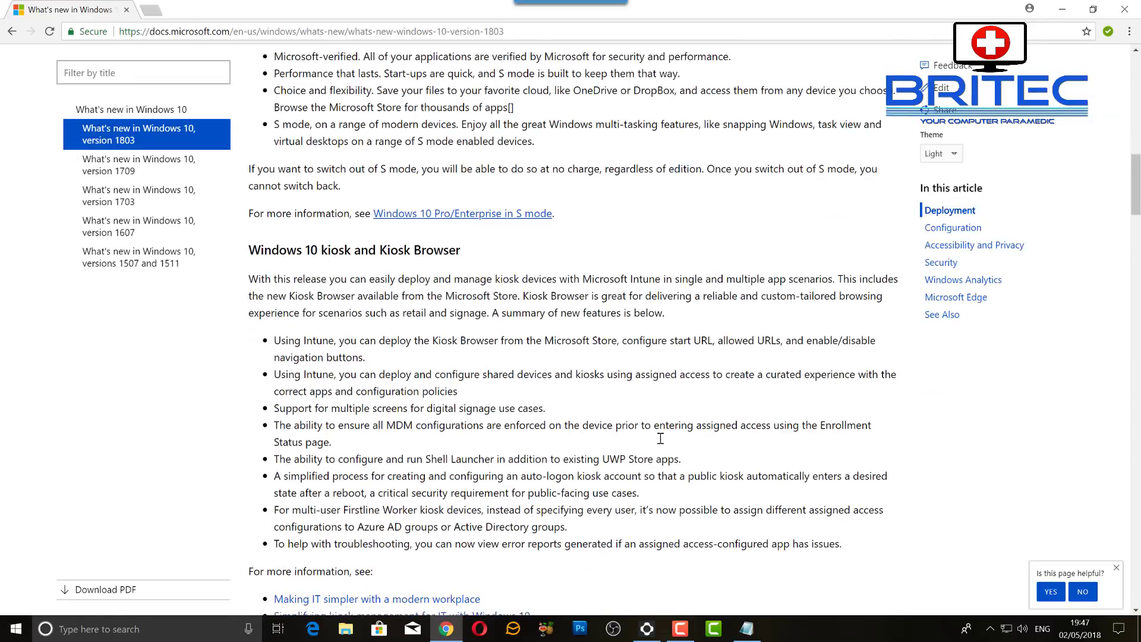
scroll(661, 443, "down", 8)
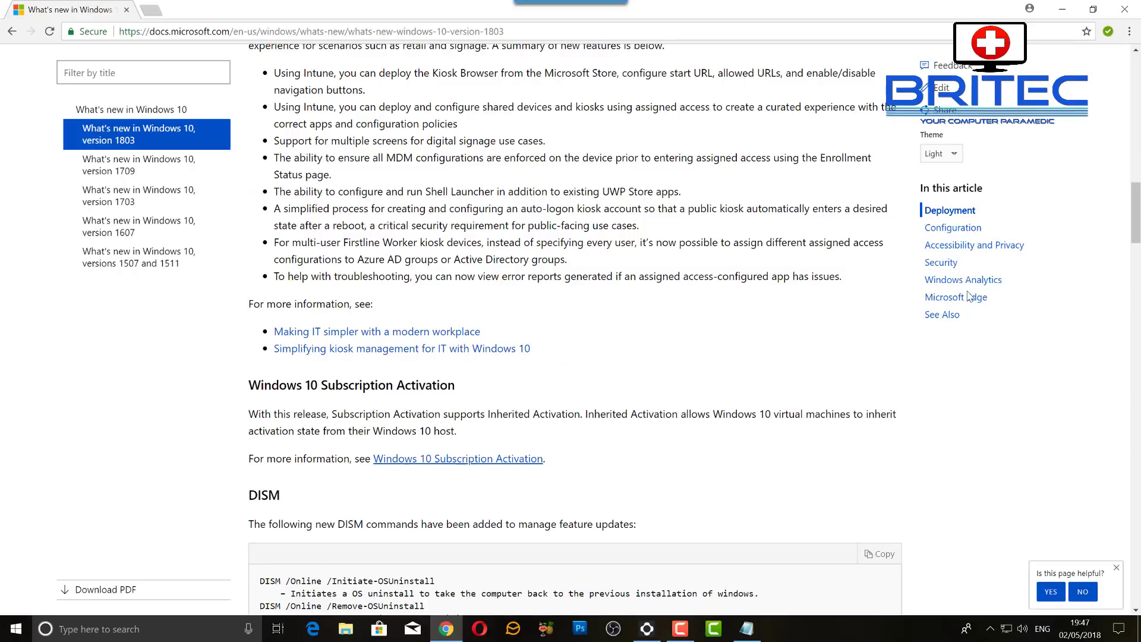
scroll(814, 321, "down", 2)
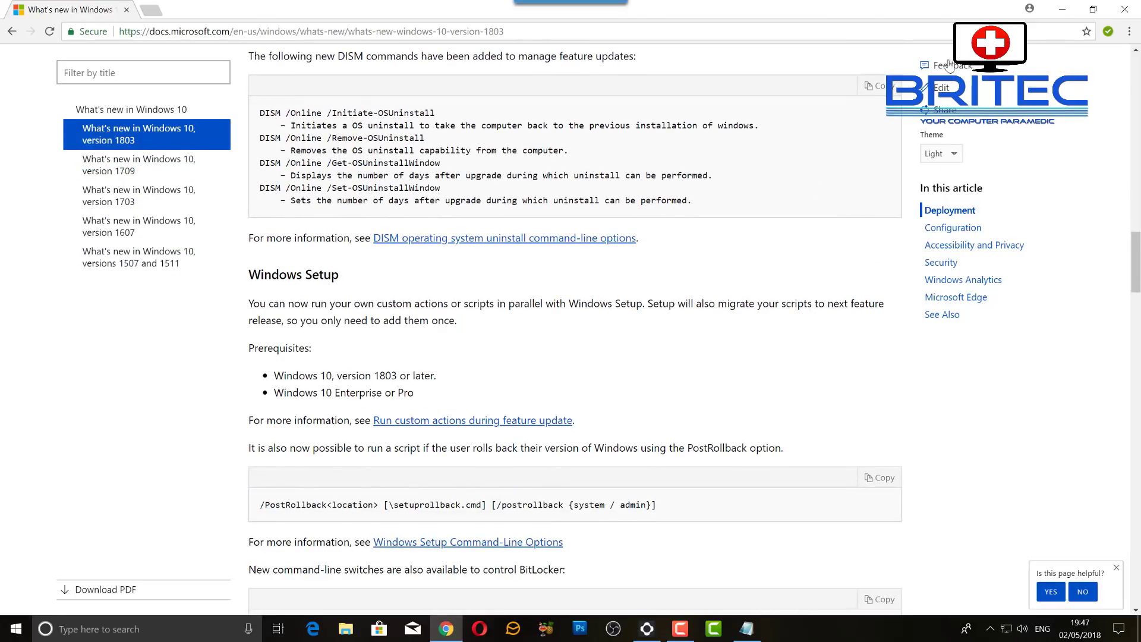
left_click(1063, 10)
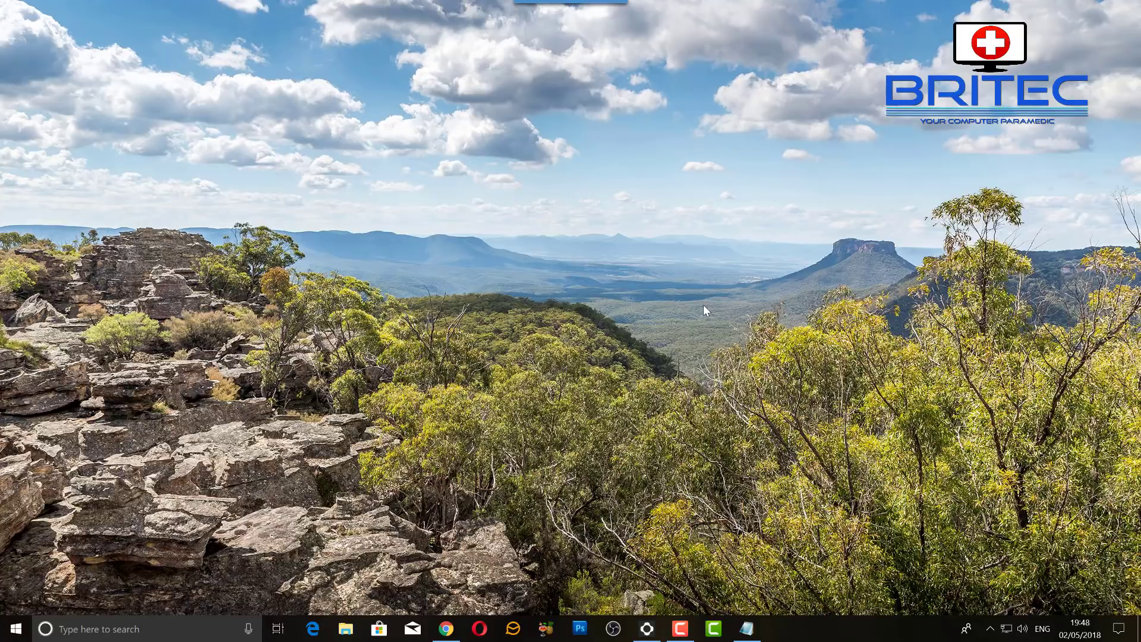
- Open Windows Settings and go to the Advanced display settings within the System display options
left_click(16, 629)
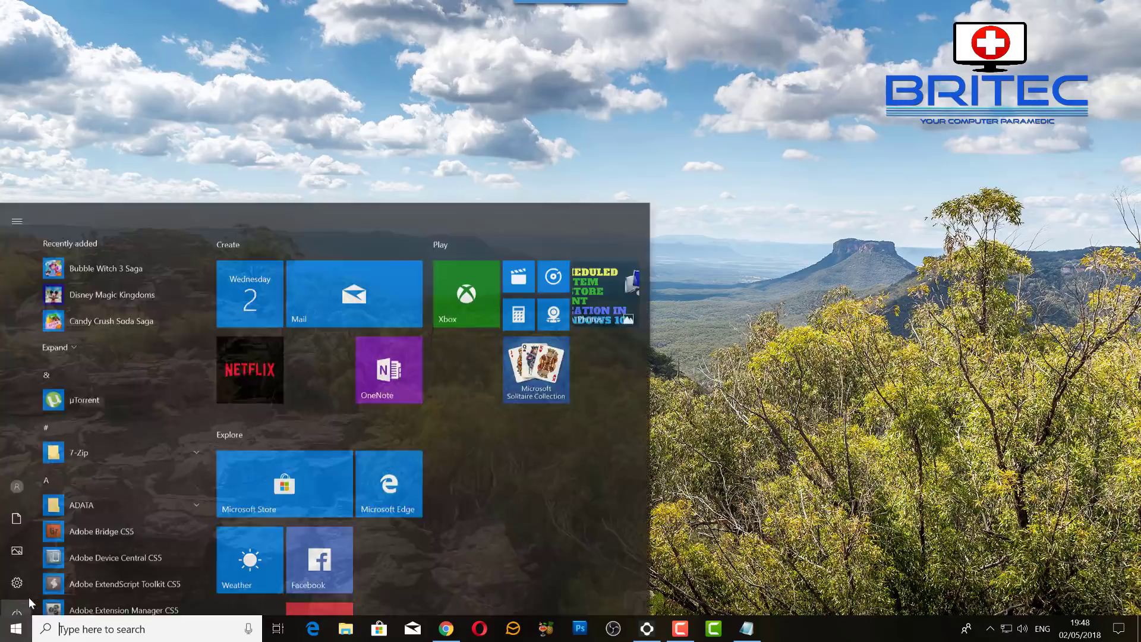
left_click(21, 575)
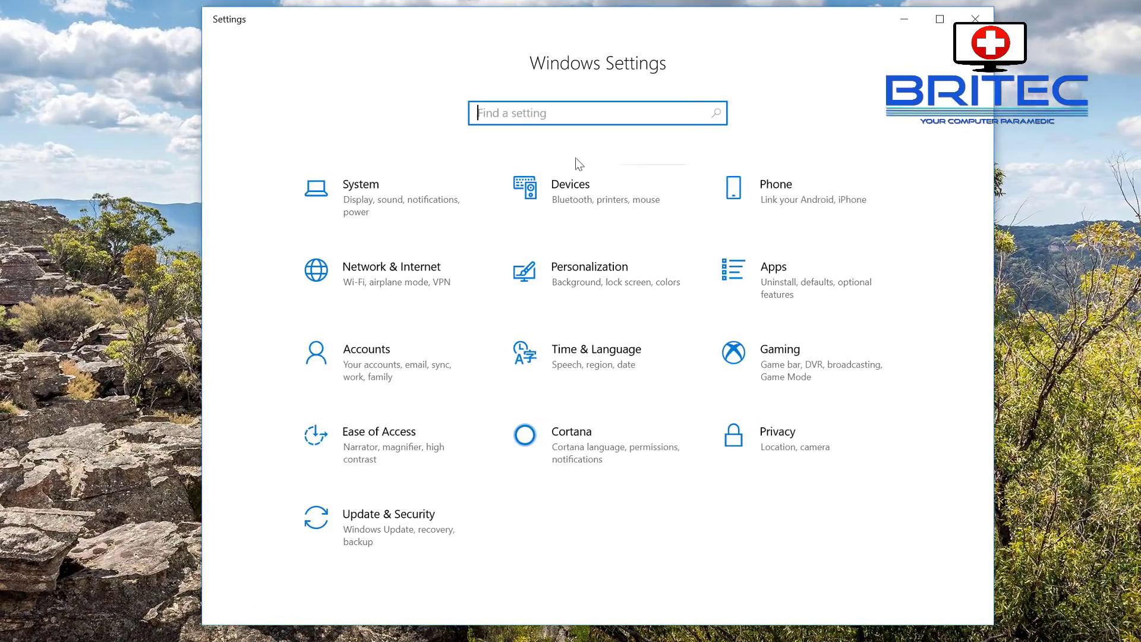
left_click(384, 205)
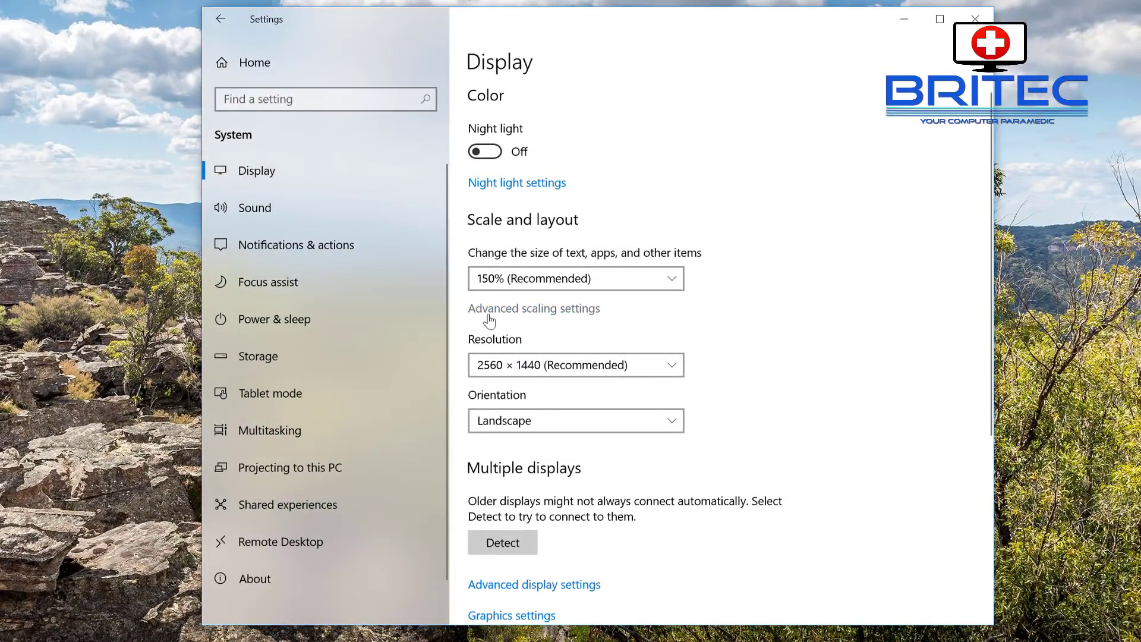
scroll(605, 344, "down", 2)
left_click(483, 493)
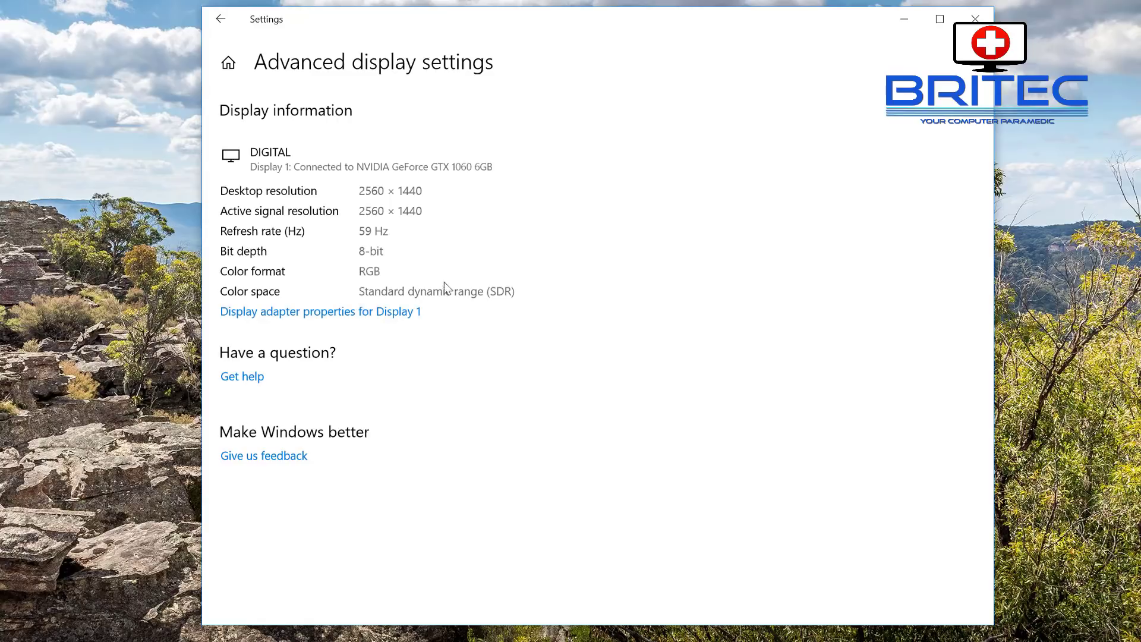
- View the display adapter properties for Display 1, moving the dialog over the Settings window, and close the dialog
left_click(347, 318)
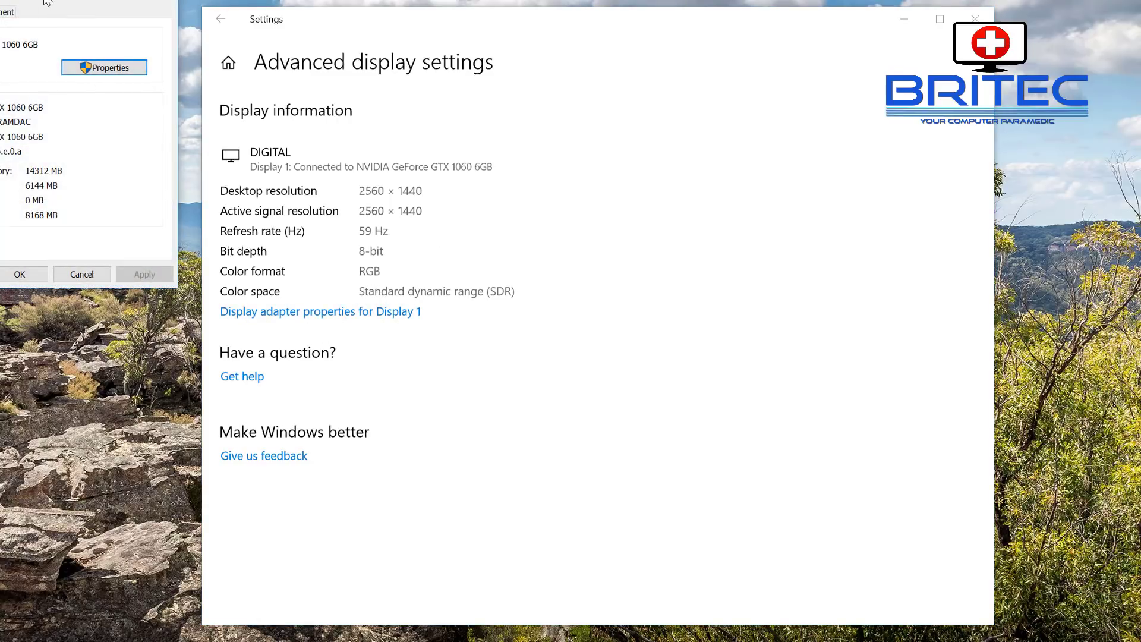
left_click_drag(191, 86, 565, 122)
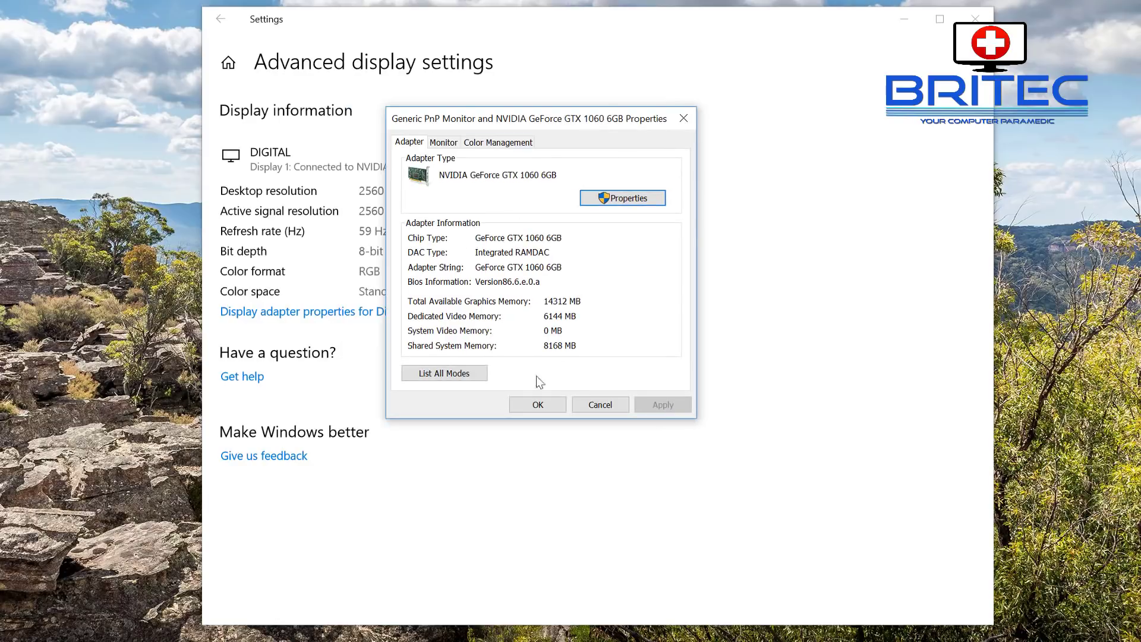
left_click(684, 118)
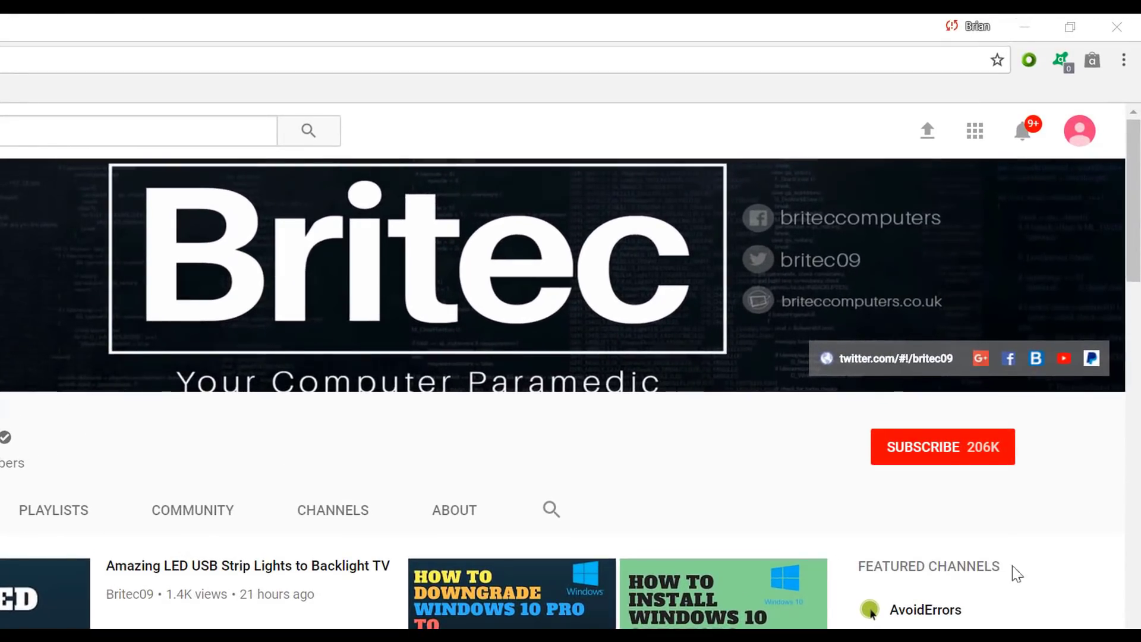
- Subscribe to the Britec channel on YouTube
left_click(956, 461)
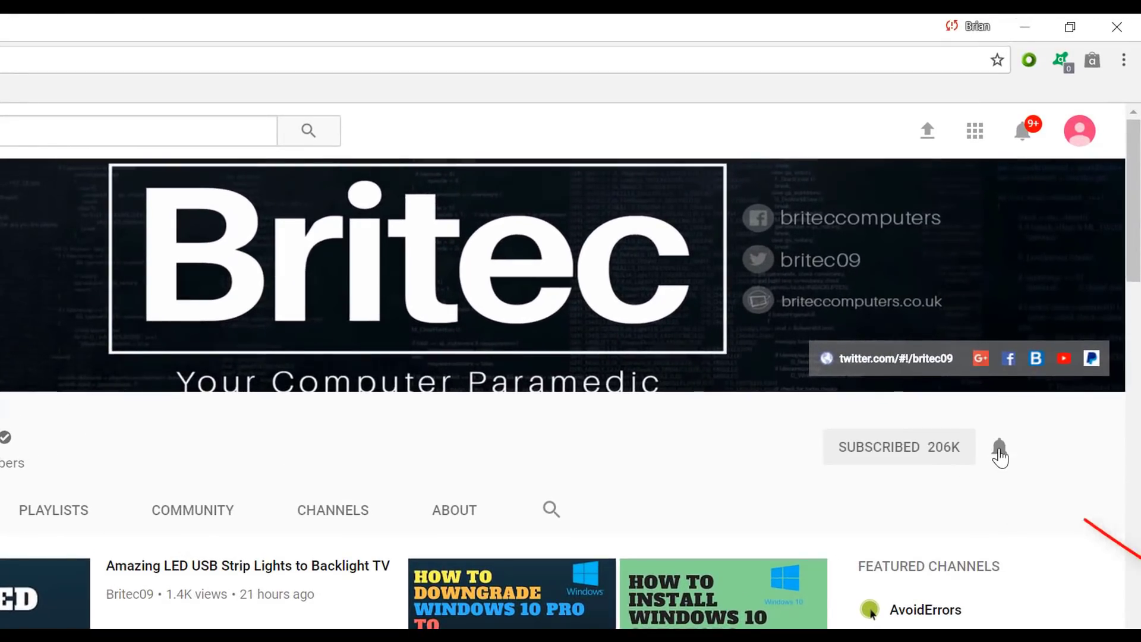